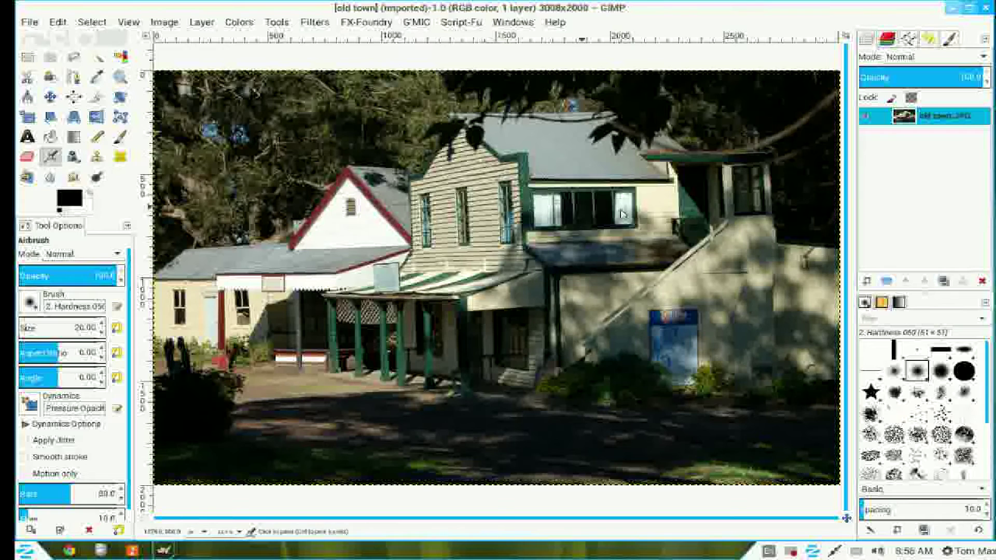
- Add an alpha channel to the old town photo layer and duplicate the layer
right_click(922, 121)
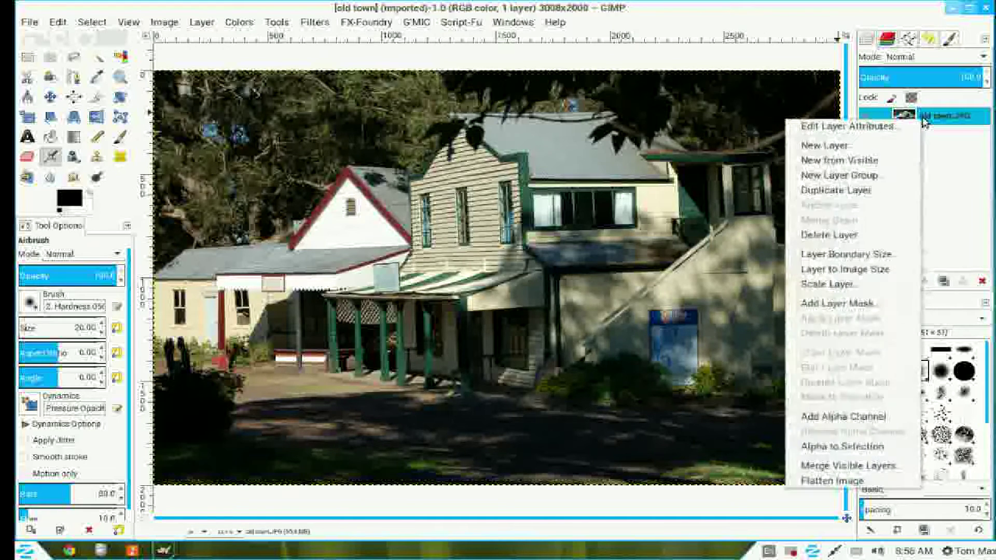
click(881, 416)
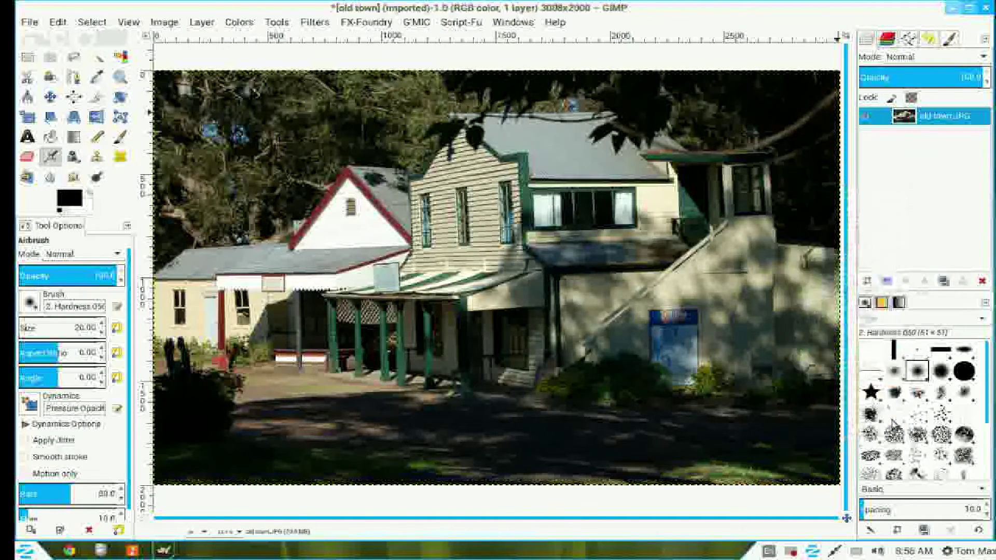
click(943, 281)
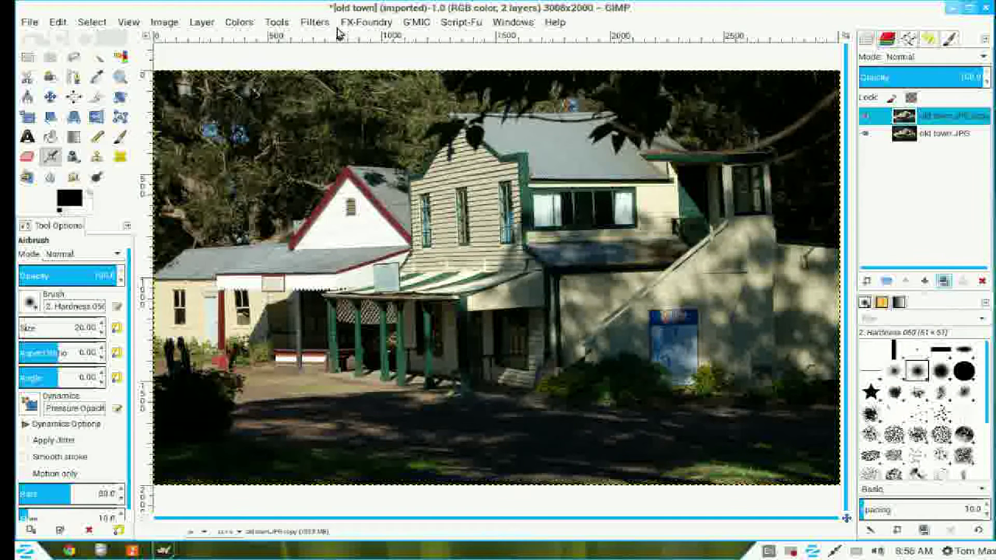
- Apply the Photocopy artistic filter to the duplicate layer with mask radius 3.00, sharpness 0.800, and percent black and white both 0.200
click(316, 23)
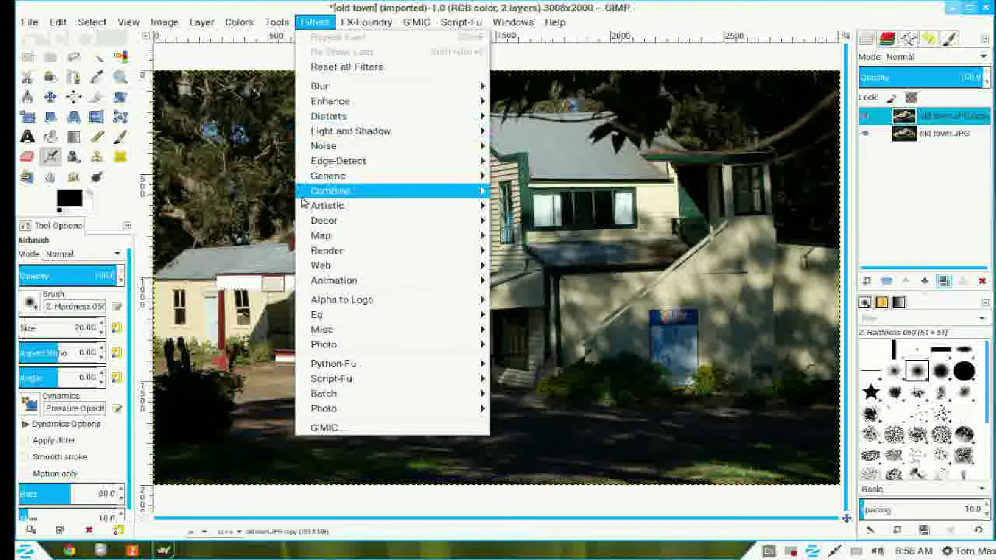
mouse_move(304, 206)
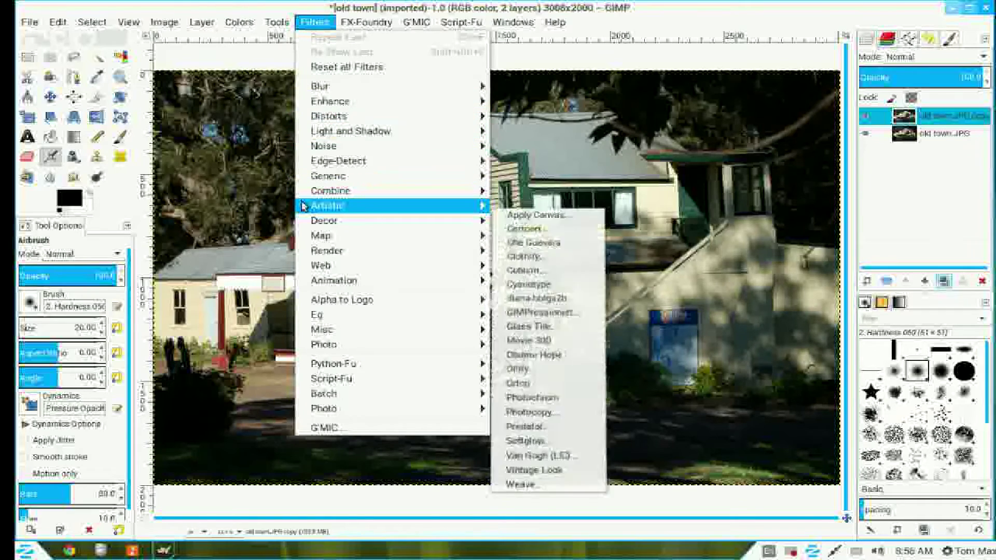
click(571, 423)
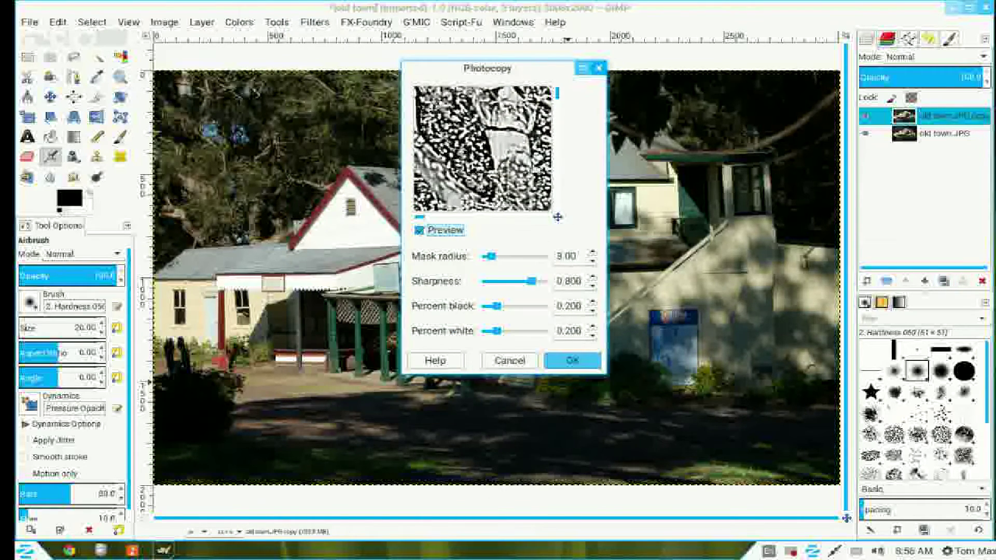
click(570, 363)
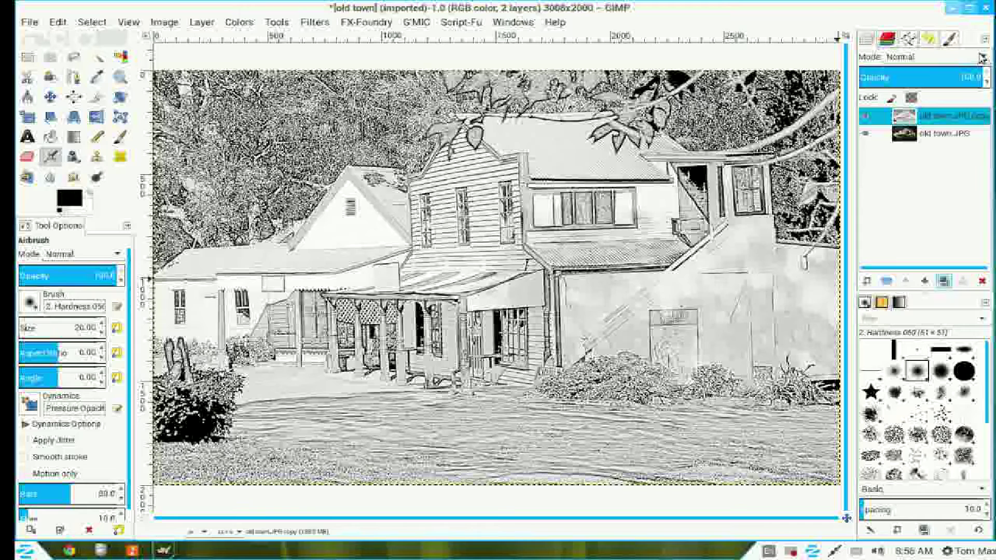
- Set the photocopied layer's blend mode to Value and merge the visible layers, expanded as necessary
click(984, 60)
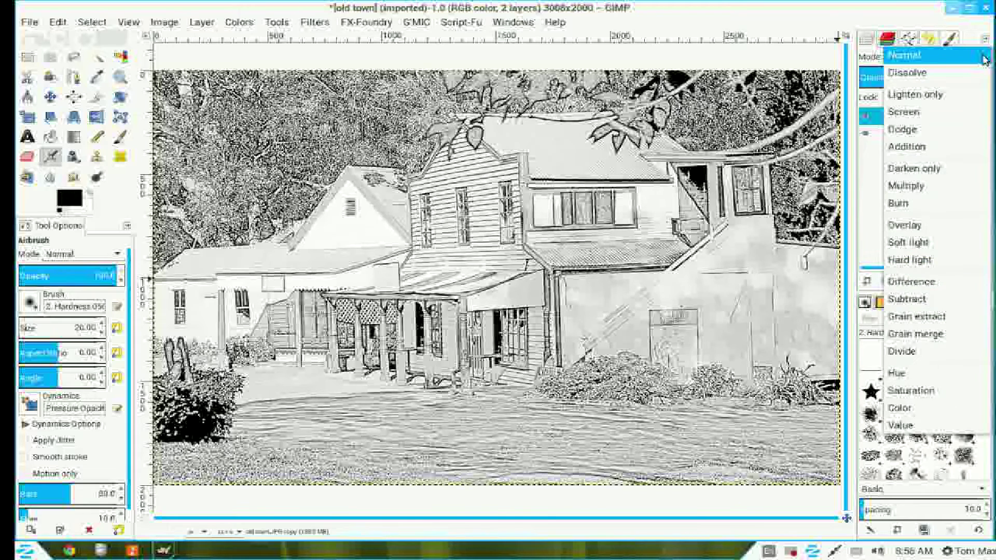
click(919, 427)
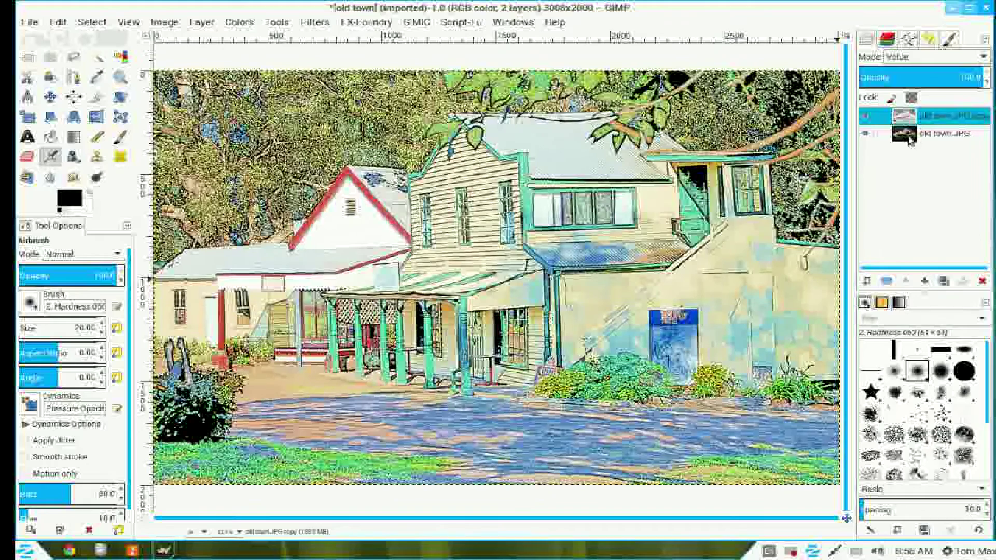
right_click(901, 116)
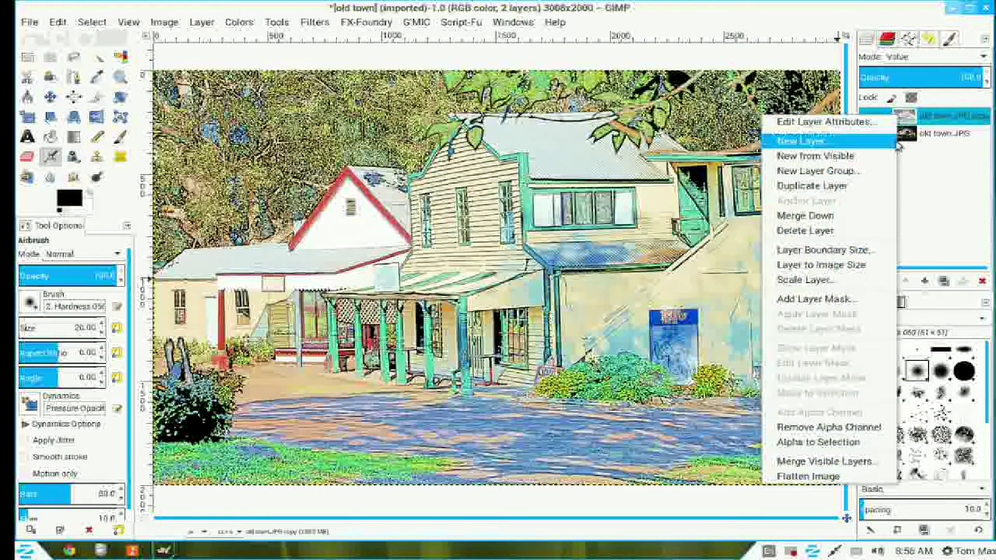
click(868, 465)
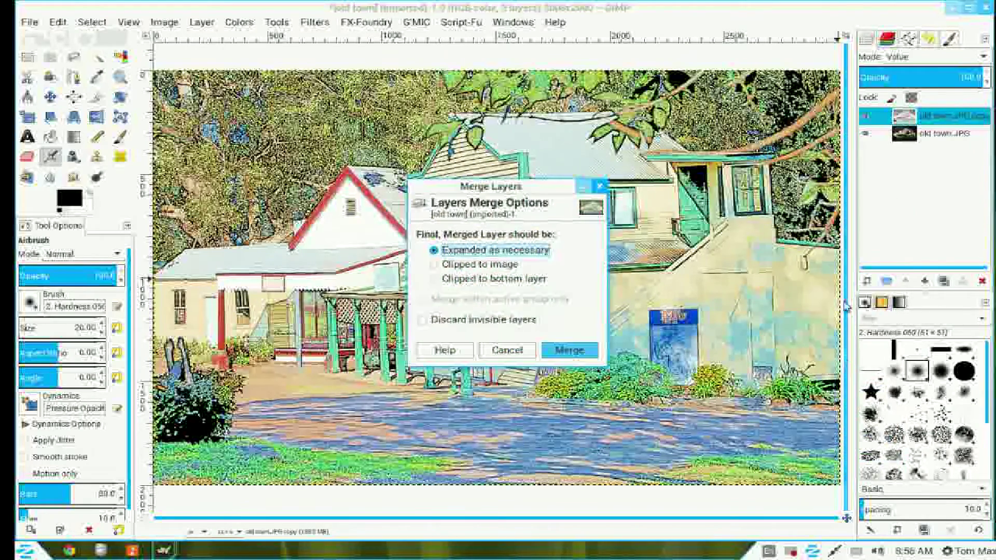
click(569, 351)
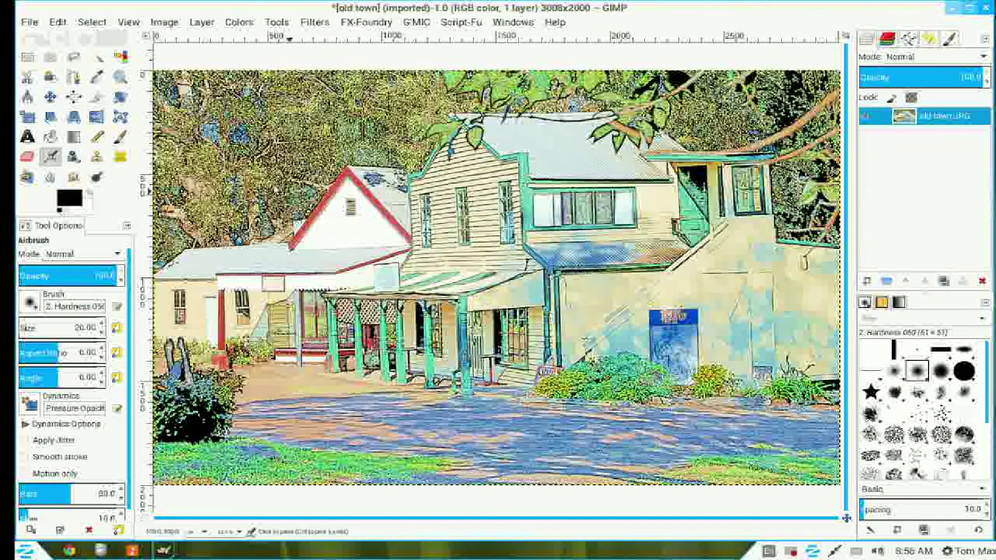
- Activate the Text tool and set its text colour to red
click(27, 139)
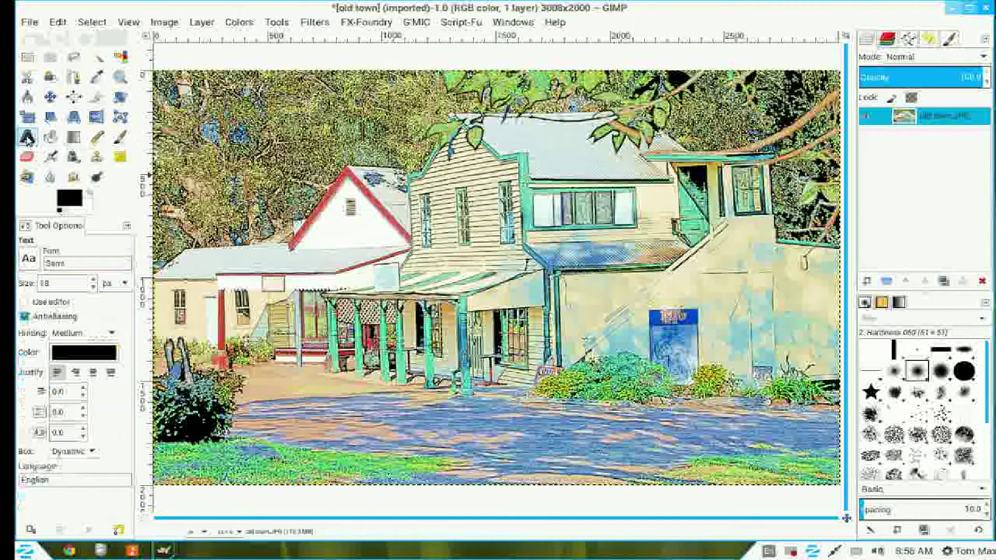
click(86, 355)
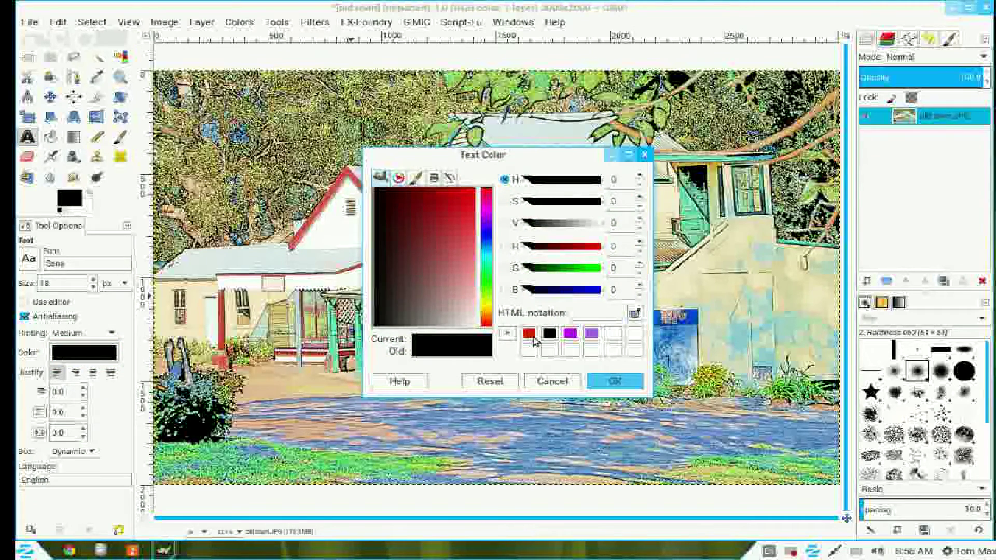
click(531, 334)
click(614, 382)
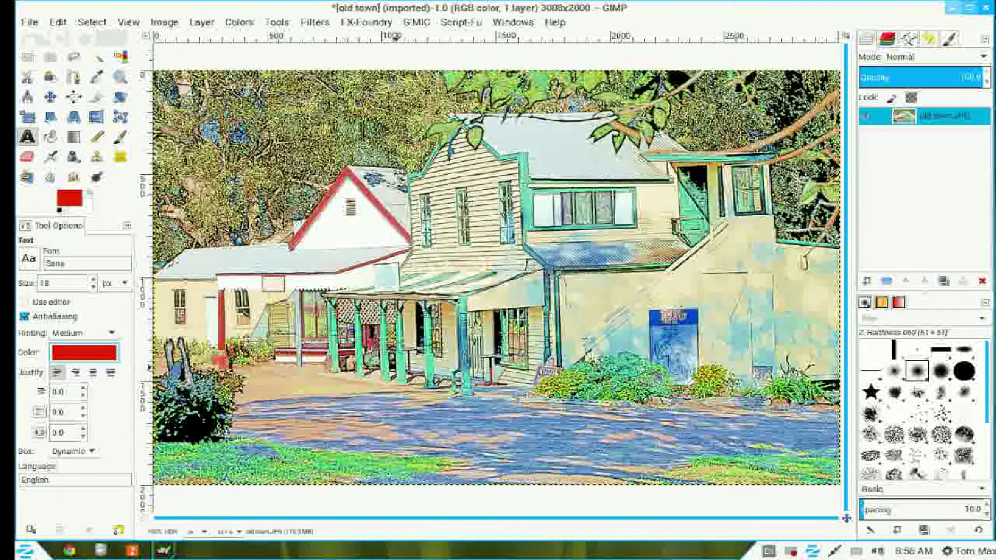
- Set the text font to Webdings and the font size to 120 px
click(39, 267)
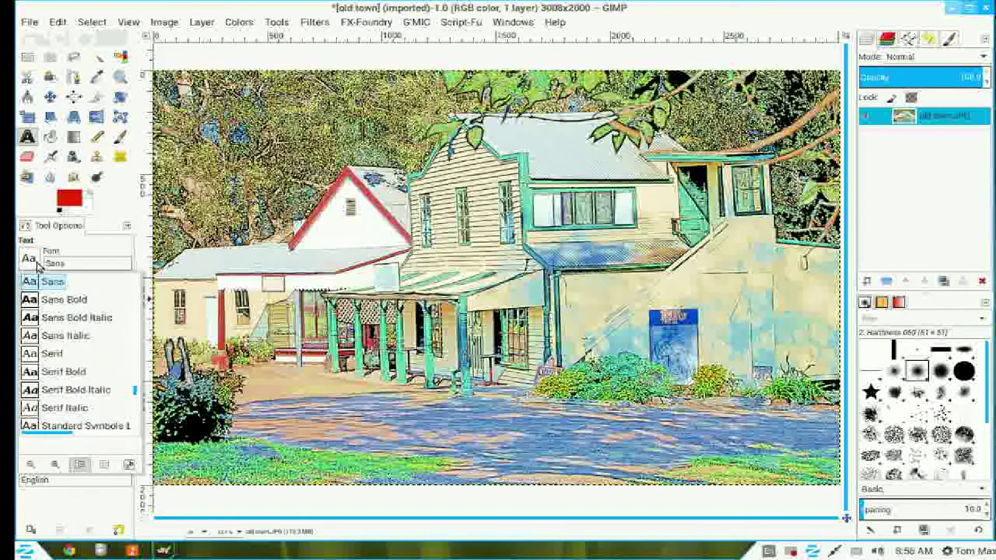
scroll(112, 332, down, 10)
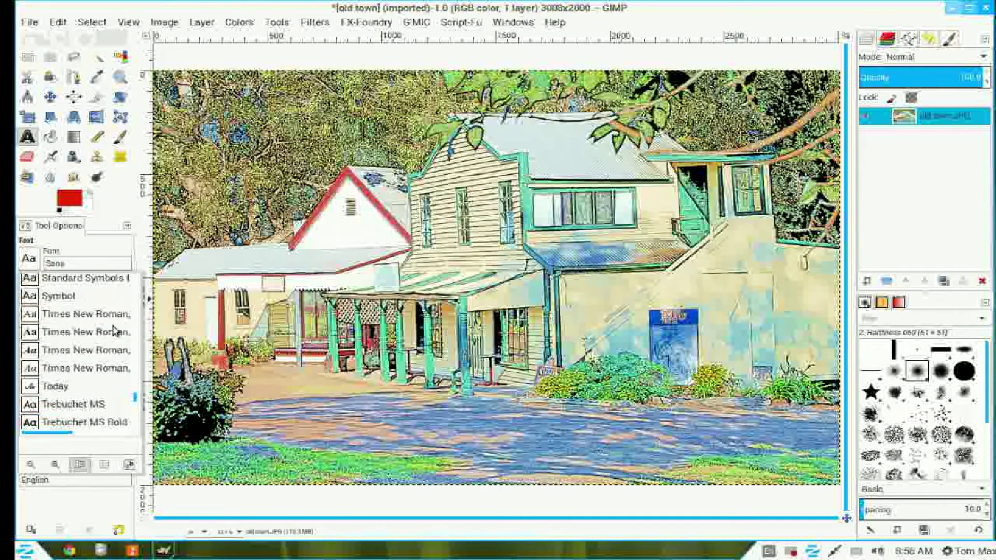
scroll(111, 338, down, 5)
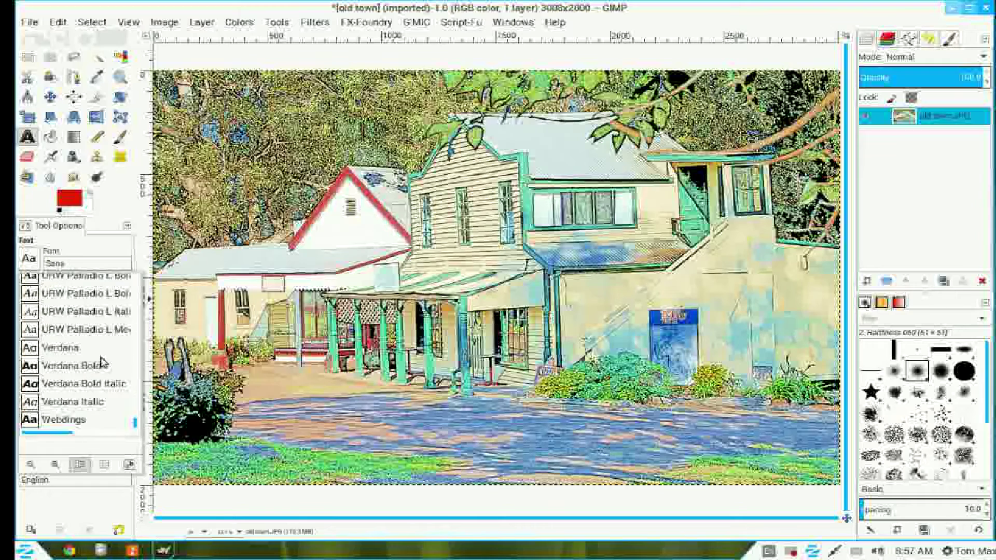
click(77, 425)
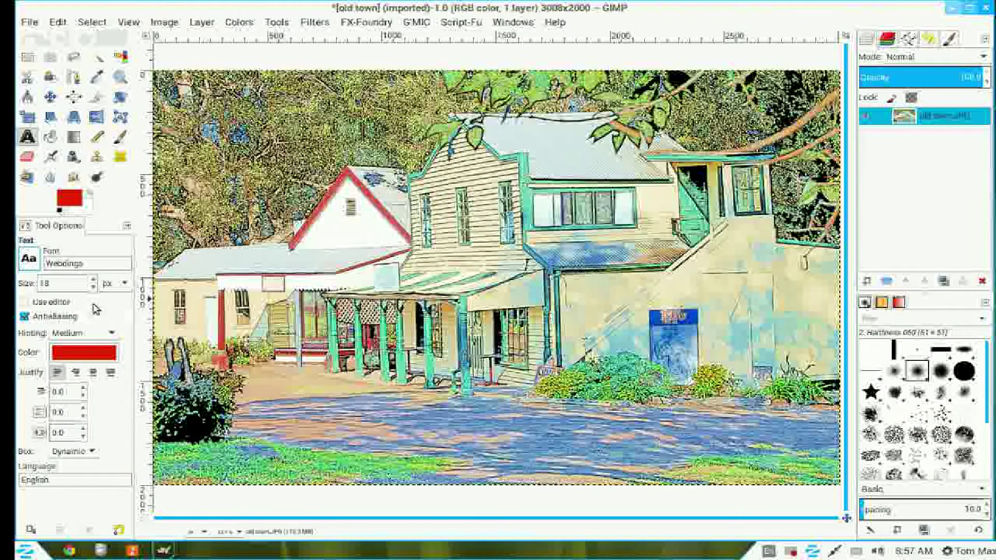
click(45, 284)
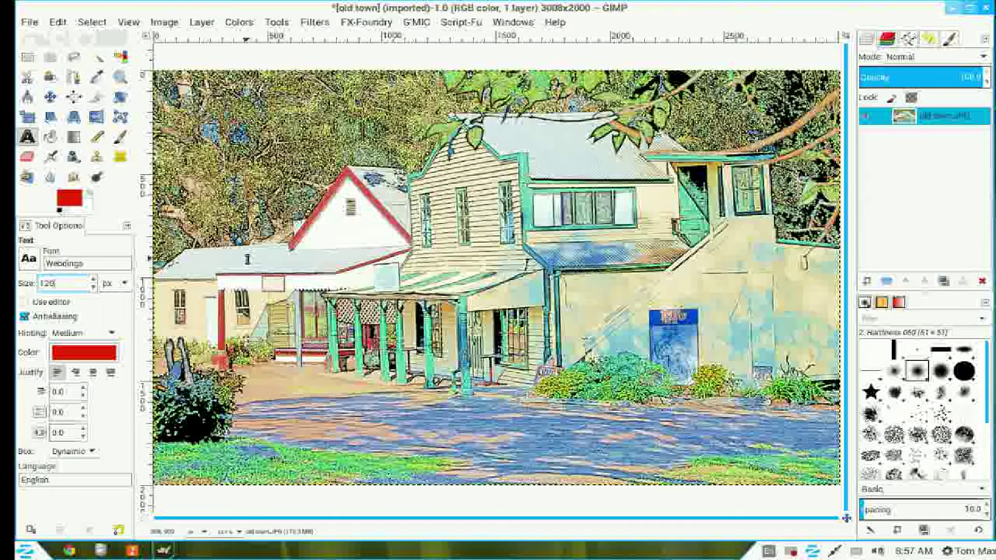
- Add the text "Australia Post Fun Stamp" across the middle of the buildings and enlarge it to 161 px
click(247, 259)
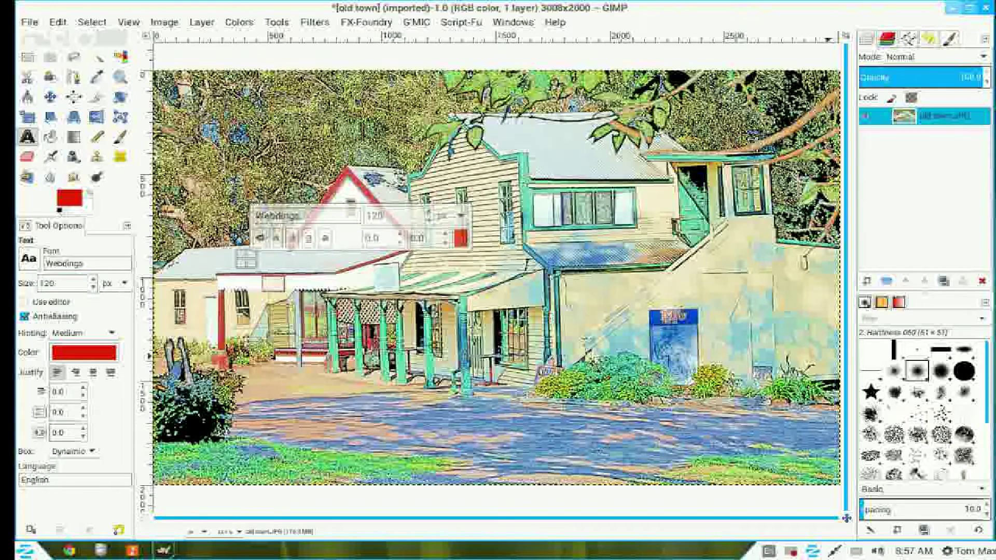
text(Au)
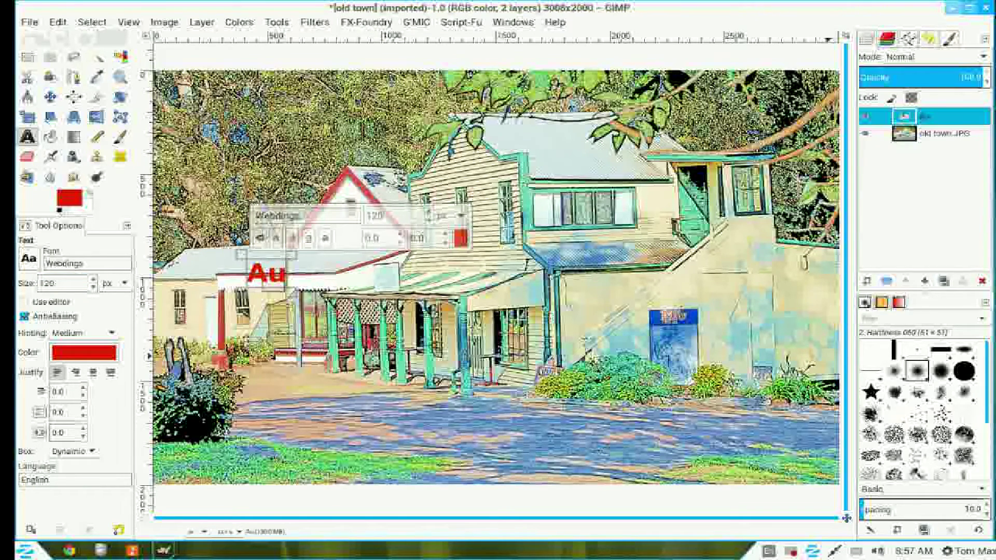
text(stra)
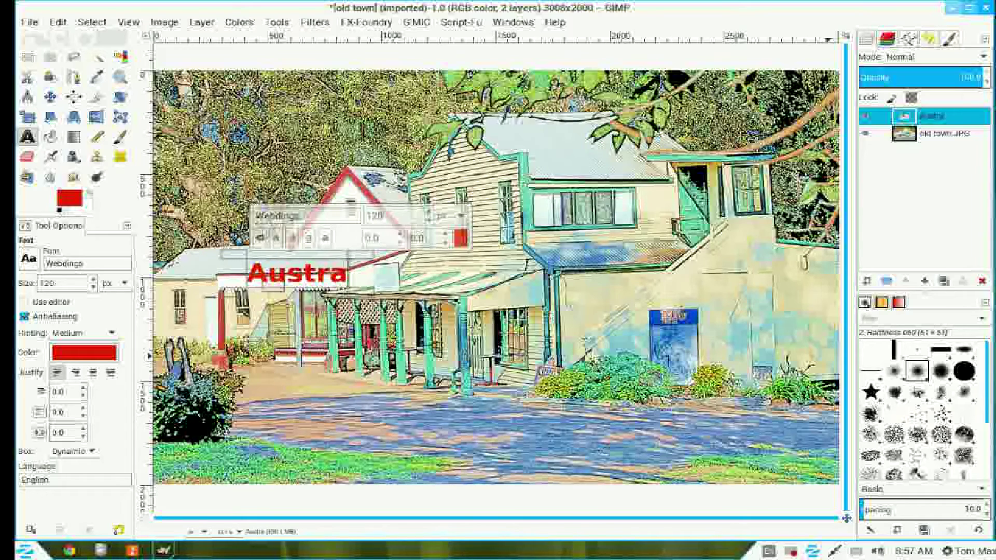
text(lia)
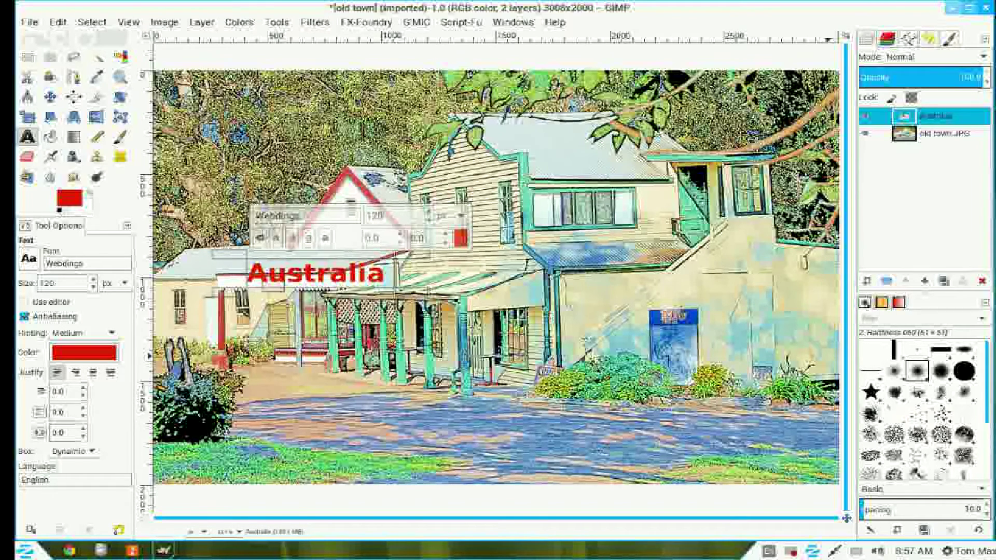
text( Post)
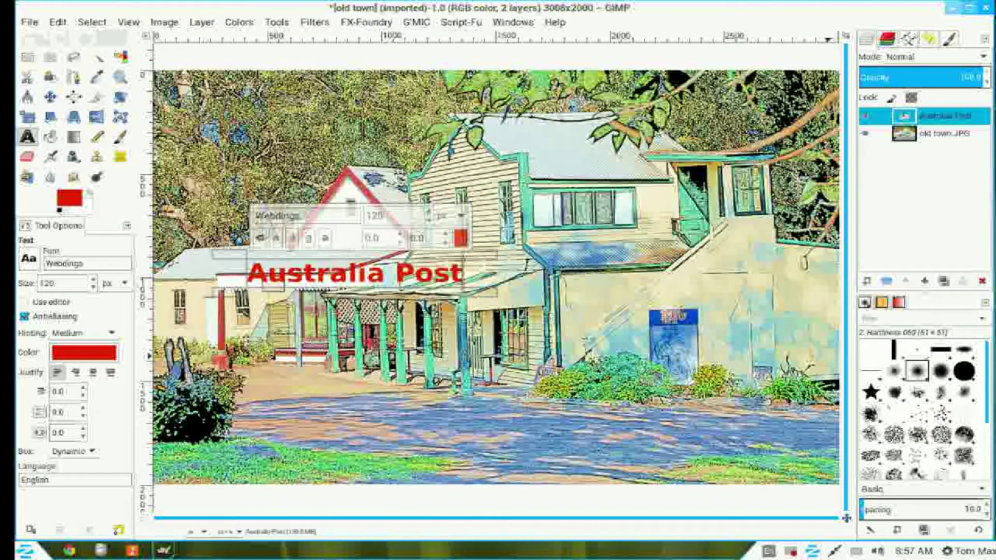
text( Fun Stamp)
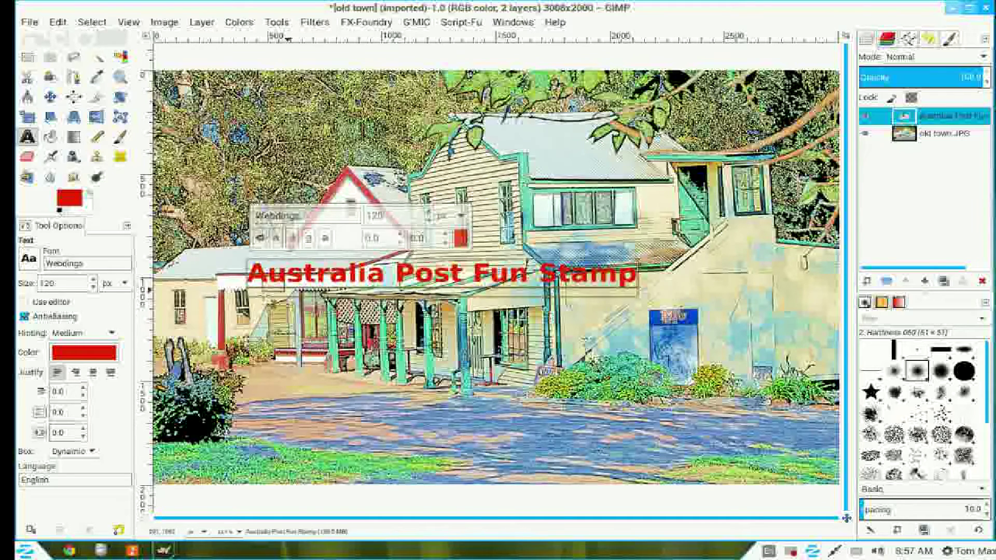
scroll(95, 284, up, 20)
scroll(95, 284, up, 5)
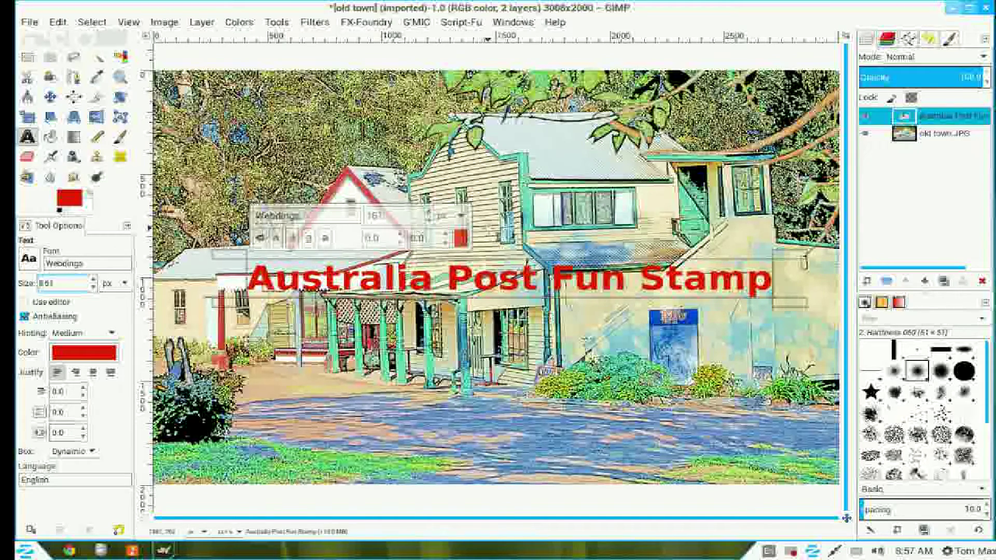
- Select the lettering from the text layer's alpha, reset the foreground colour to black, and stroke the selection with a 10 px solid line
right_click(905, 117)
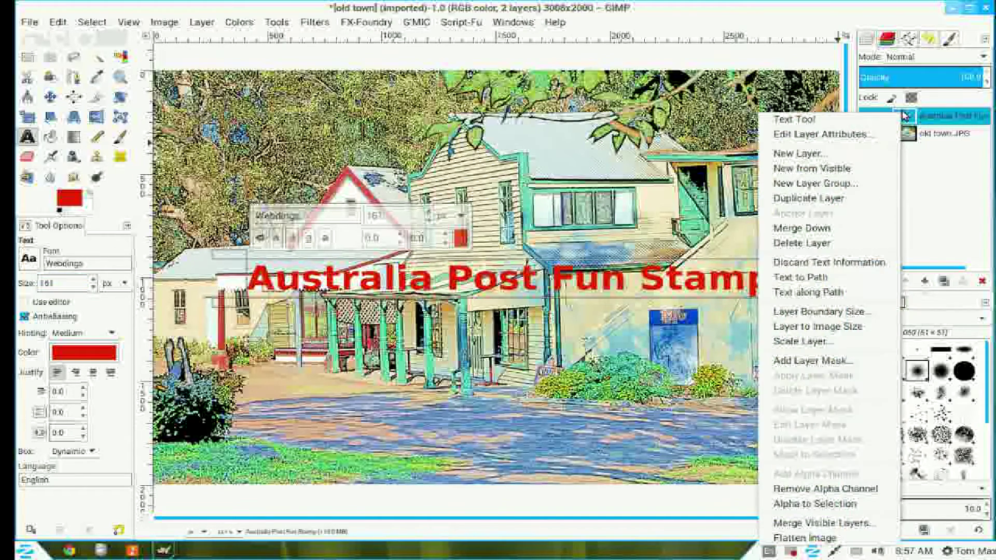
click(867, 503)
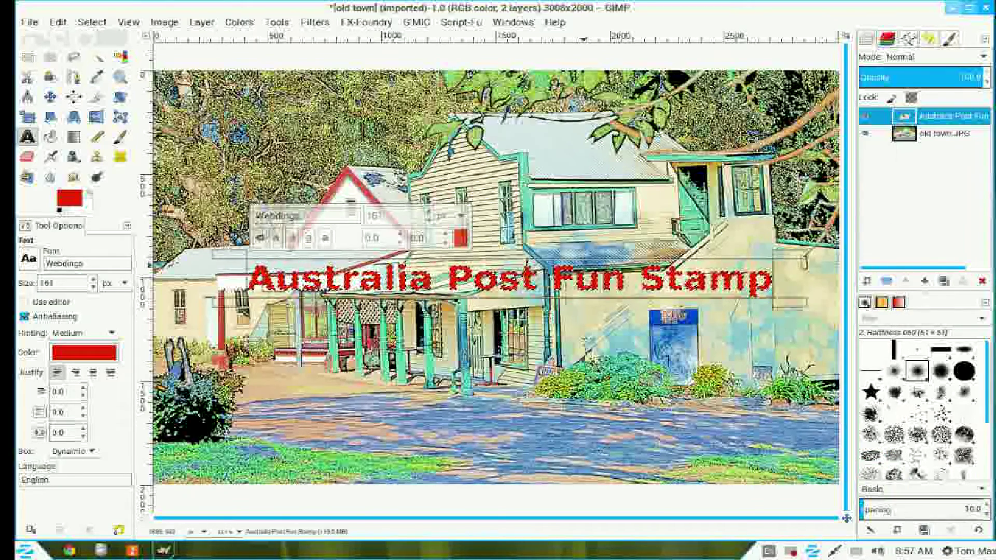
click(60, 212)
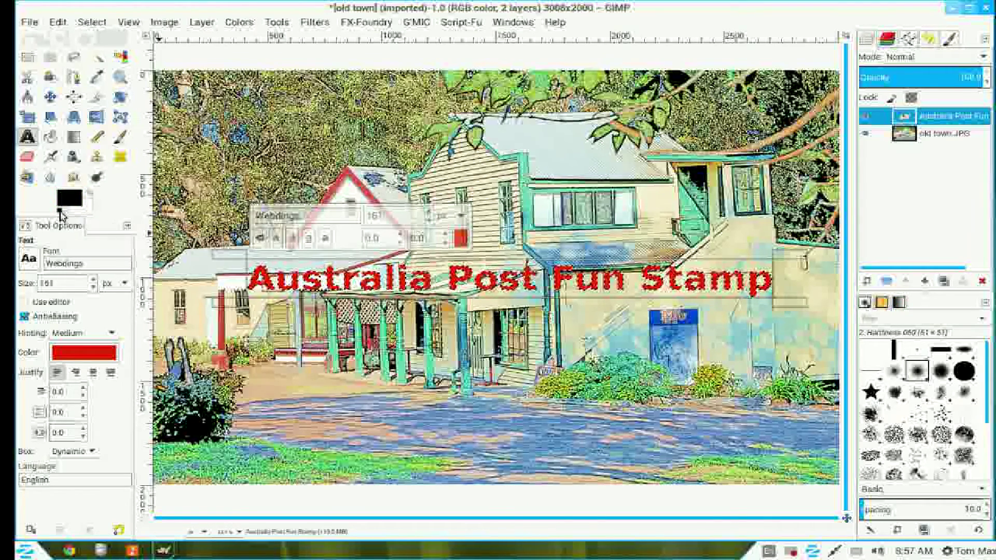
click(58, 22)
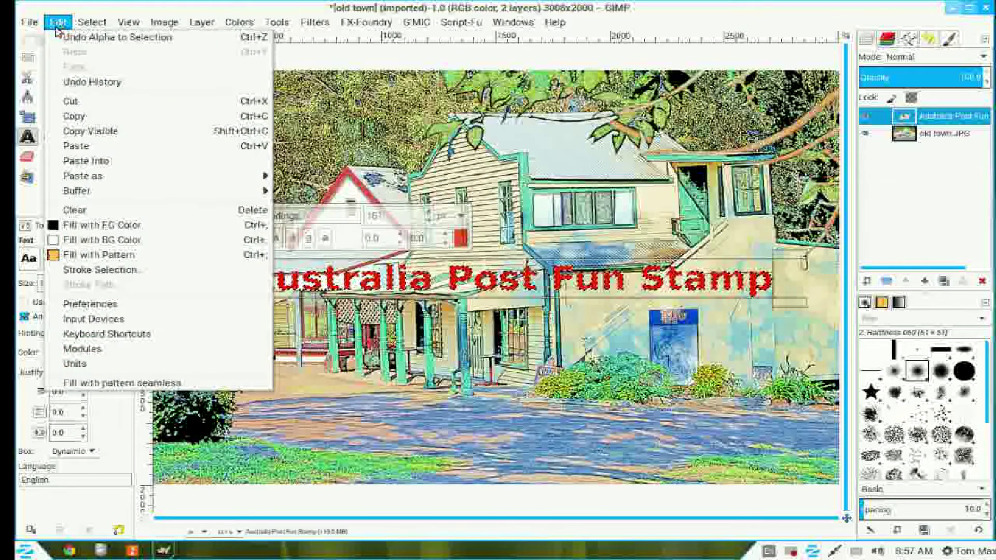
click(78, 271)
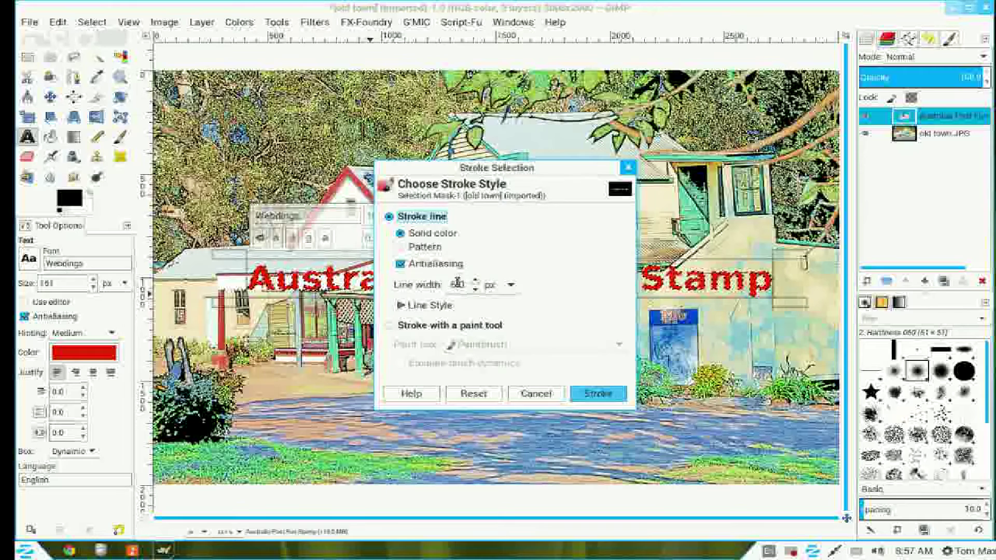
click(475, 282)
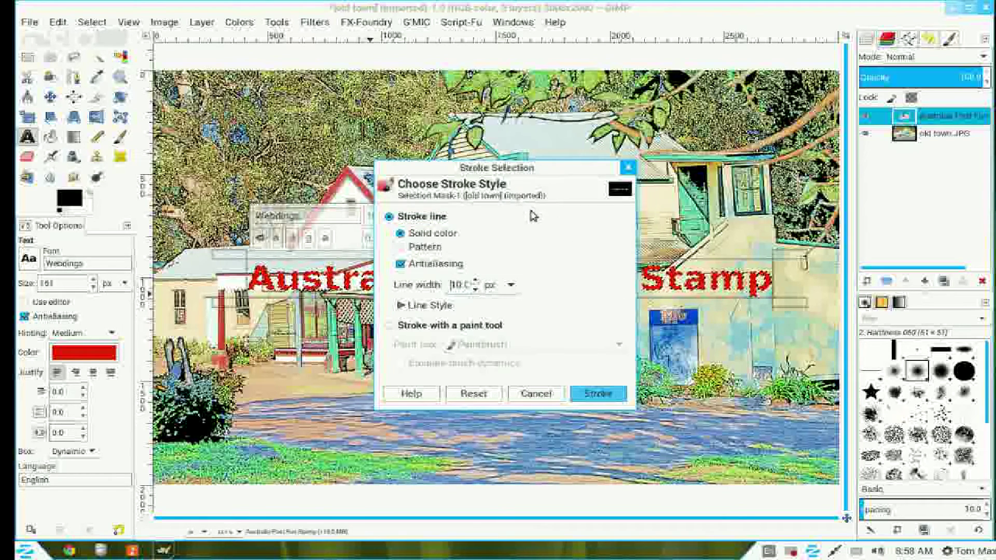
click(598, 394)
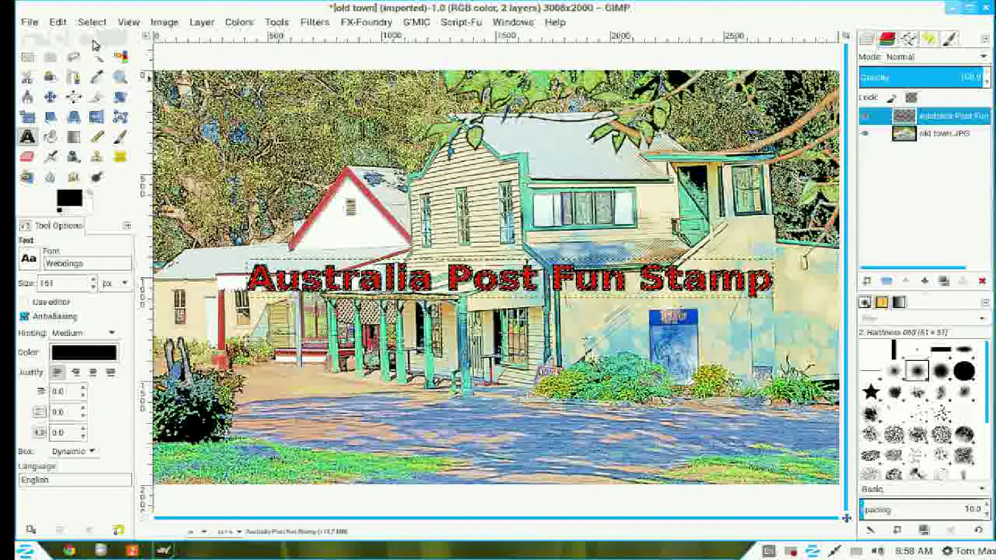
- Deselect the outlined lettering, restrict the Move tool to the active layer, and move the lettering up over the treetops and upper roof
click(93, 23)
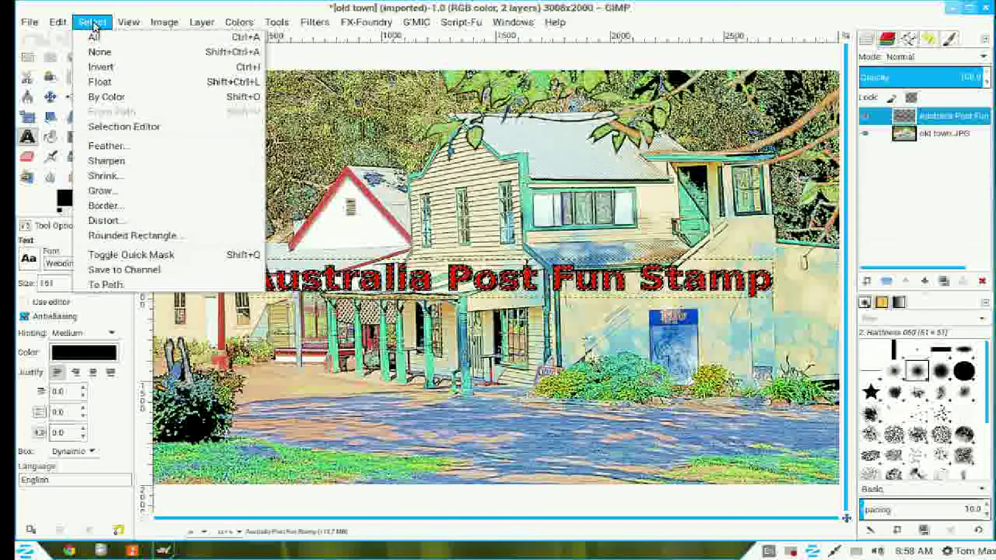
click(96, 54)
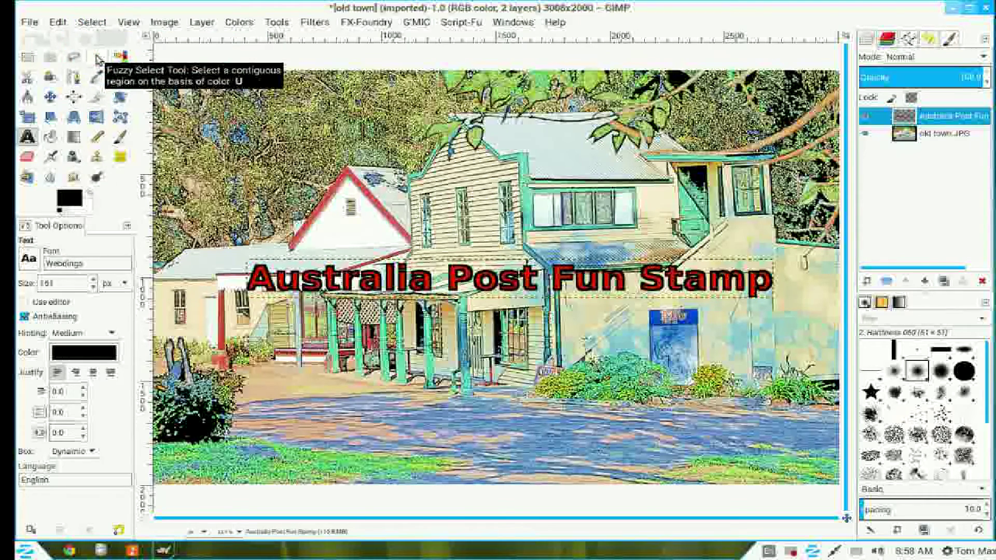
click(49, 96)
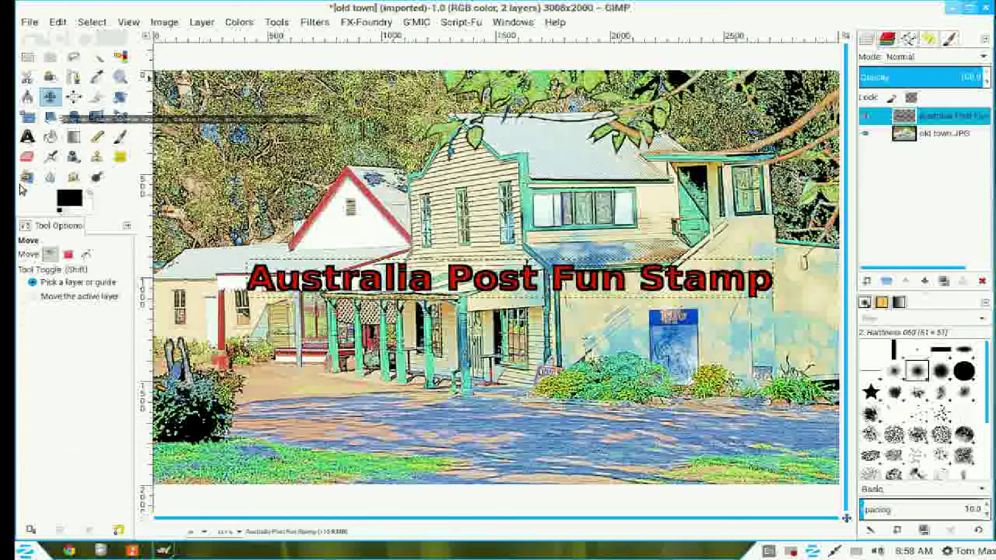
click(33, 296)
drag(511, 285, 447, 123)
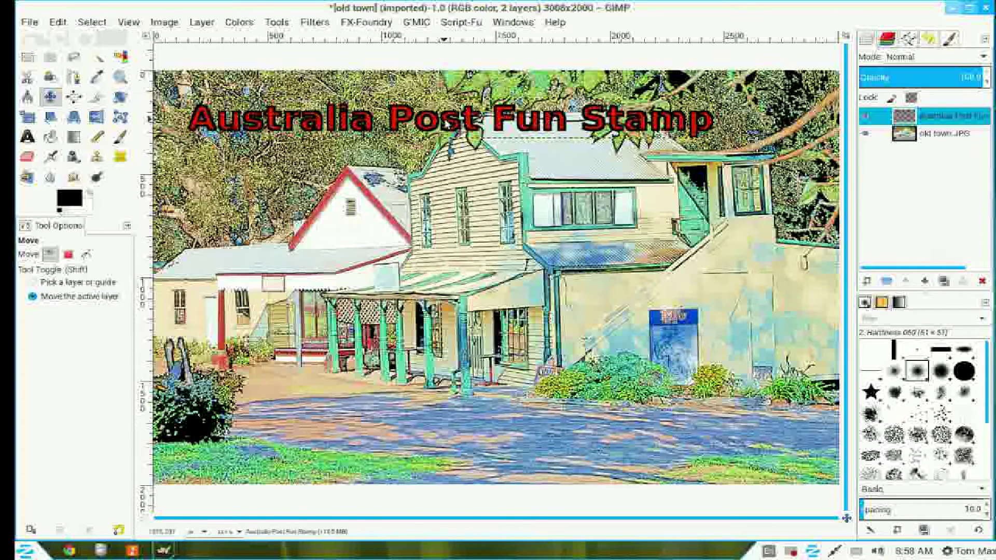
- Set the text colour to red e72505 and add the text "30 cents" on the cream wall beside the blue door
click(27, 138)
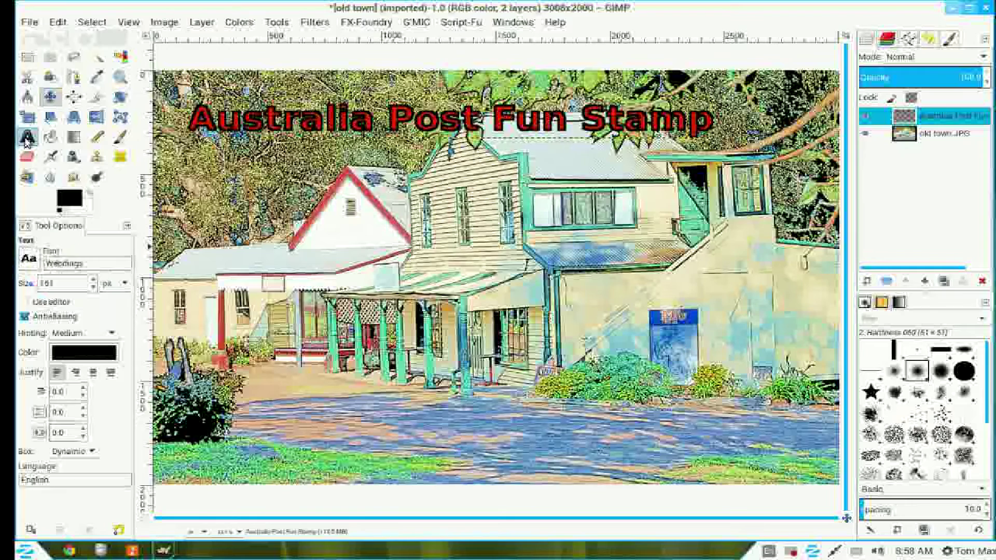
click(83, 353)
click(529, 334)
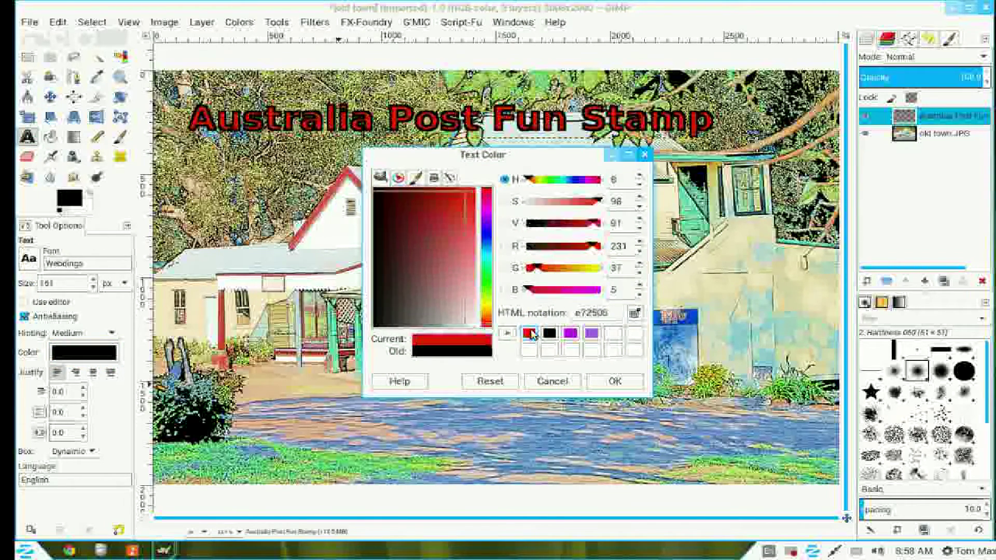
click(615, 382)
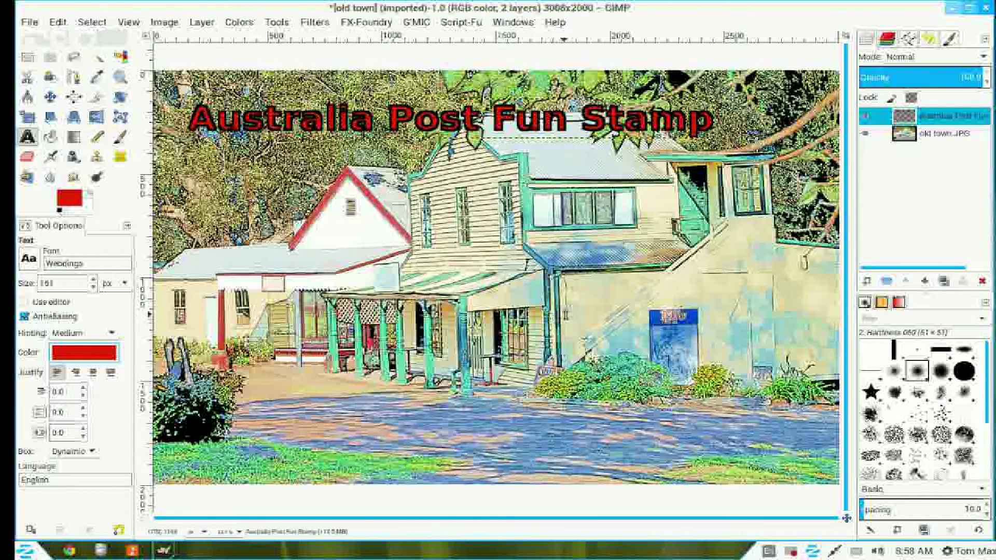
click(570, 310)
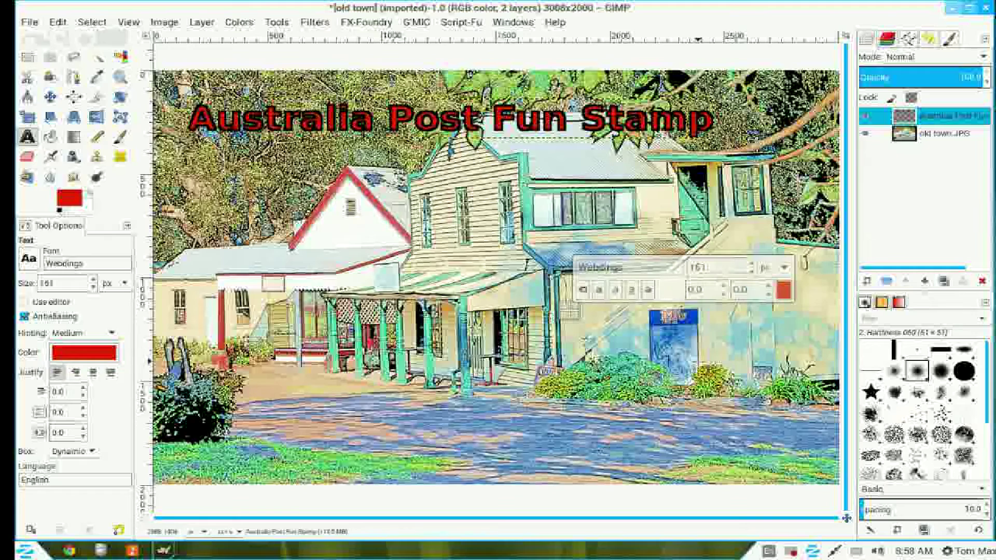
text(30)
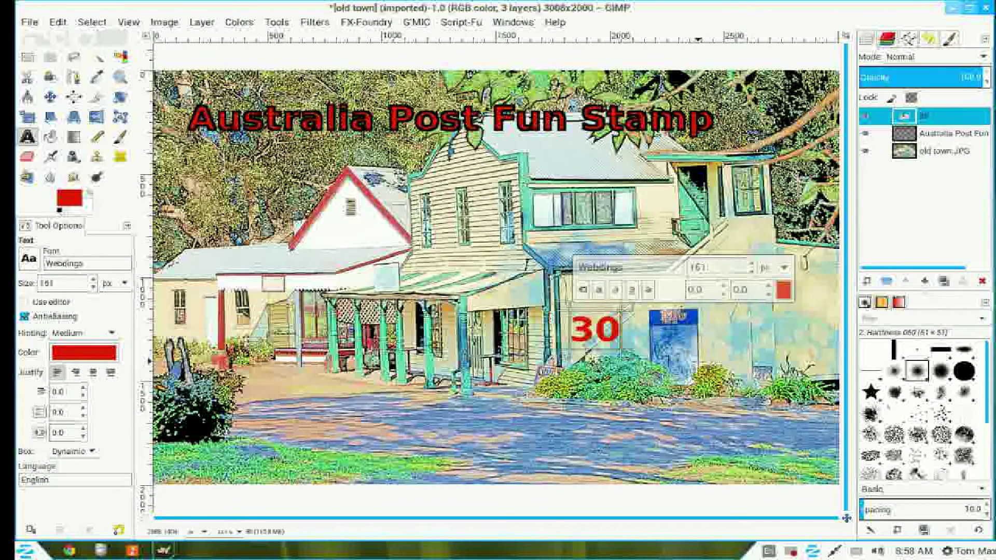
text( c)
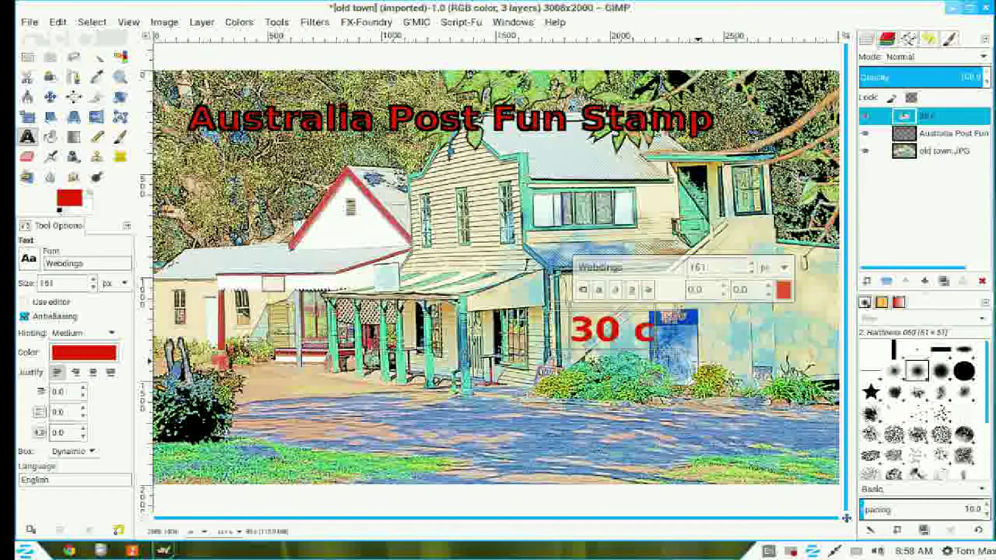
text(ents)
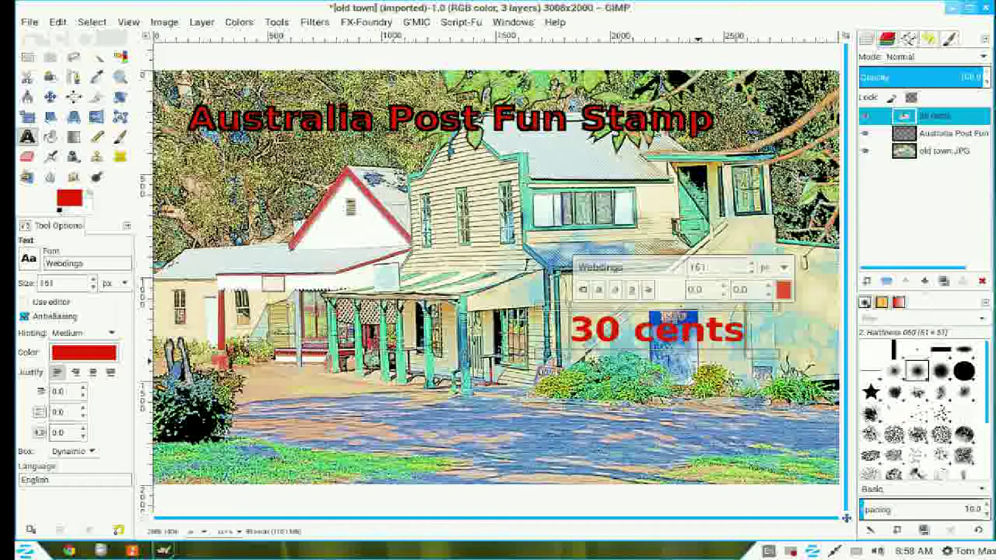
- Select the "30 cents" lettering from its layer's alpha, reset the foreground colour to black, and stroke the selection with a 10 px solid line
right_click(911, 118)
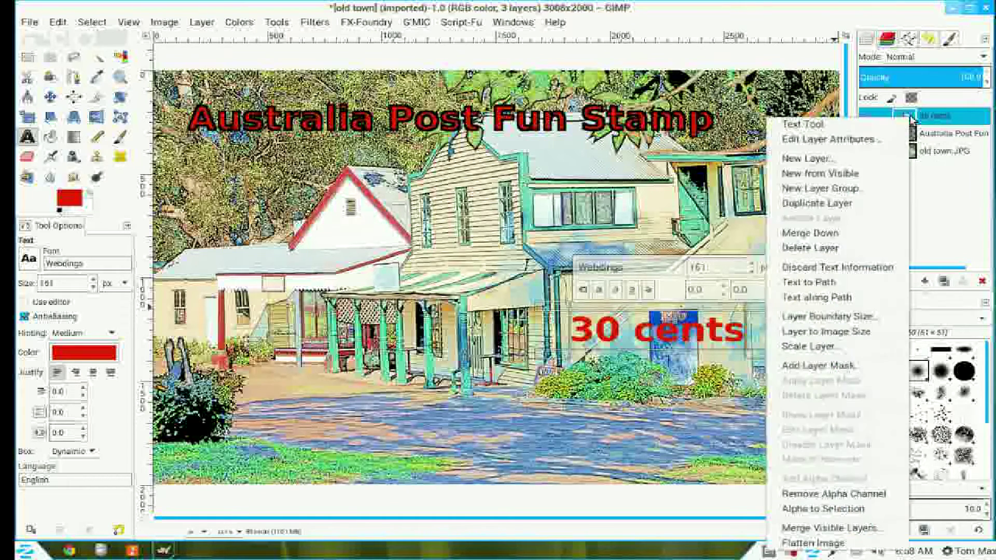
click(873, 510)
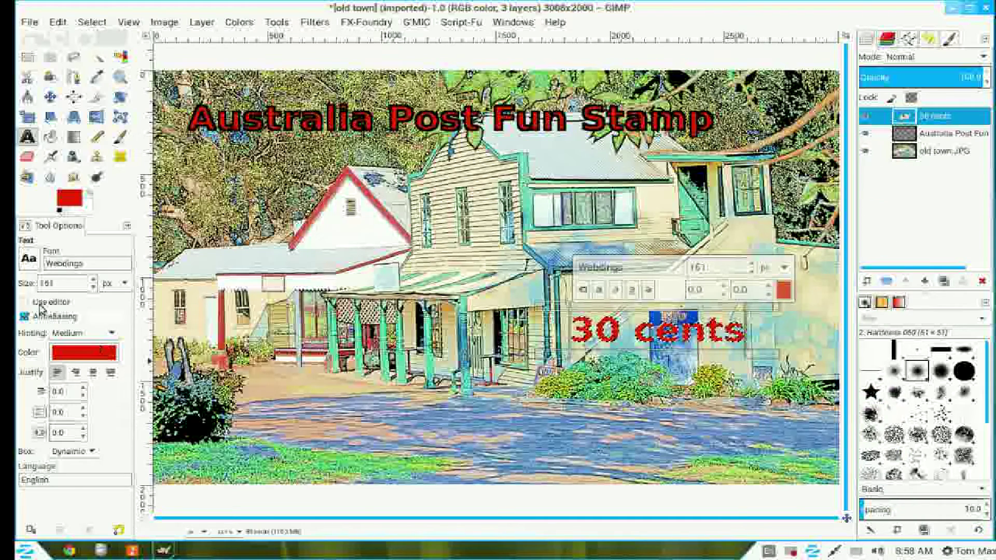
click(59, 211)
click(57, 22)
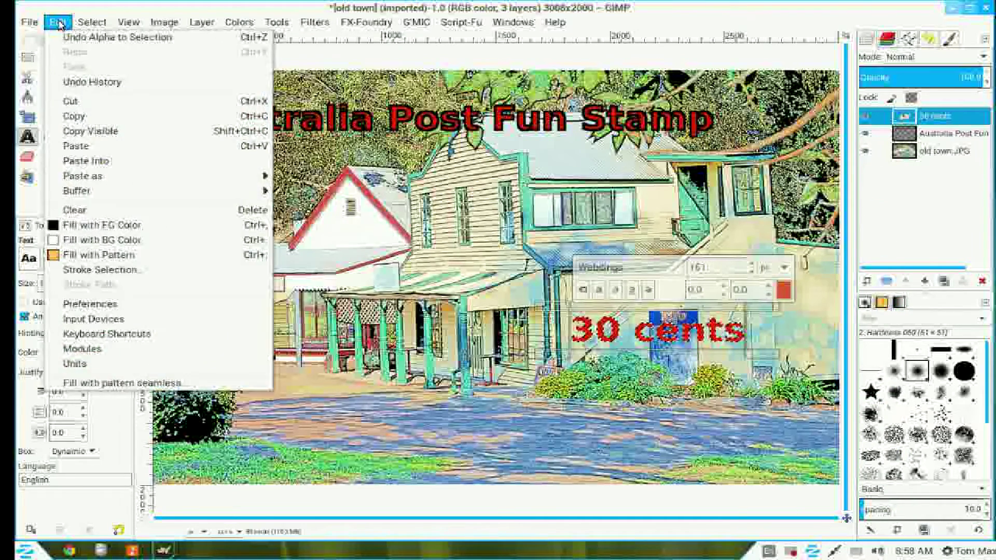
click(75, 268)
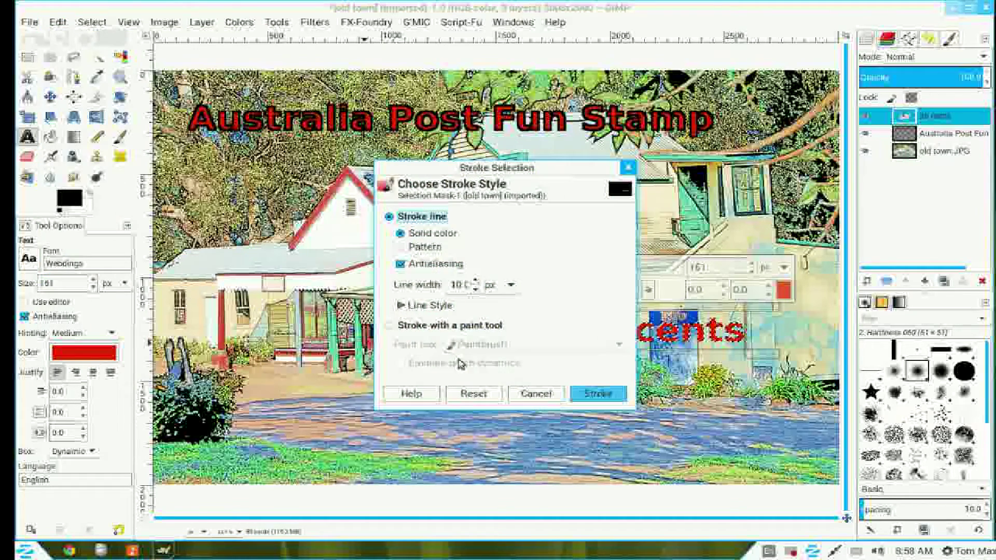
click(597, 396)
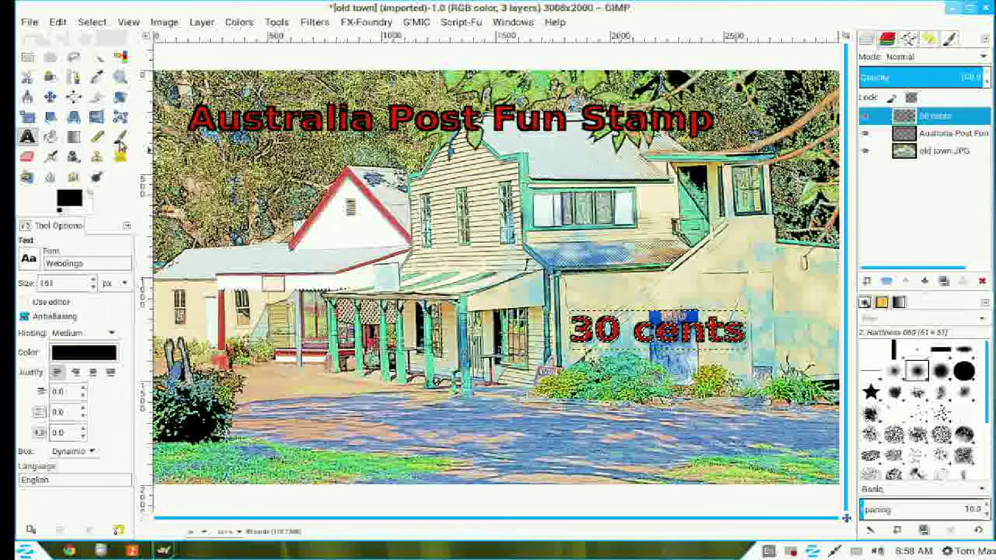
- Deselect the "30 cents" lettering and move its layer down onto the road in the photo's lower right corner
click(92, 23)
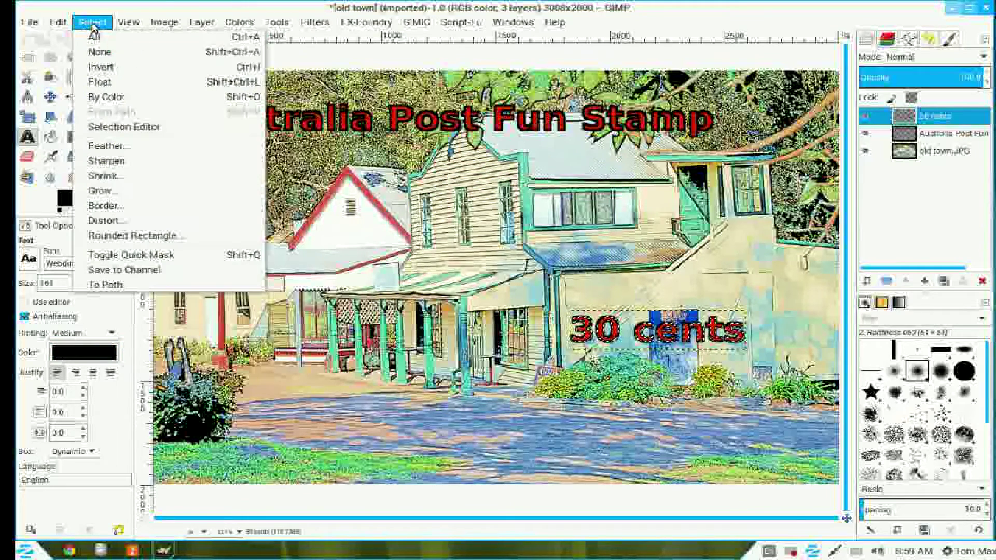
click(96, 60)
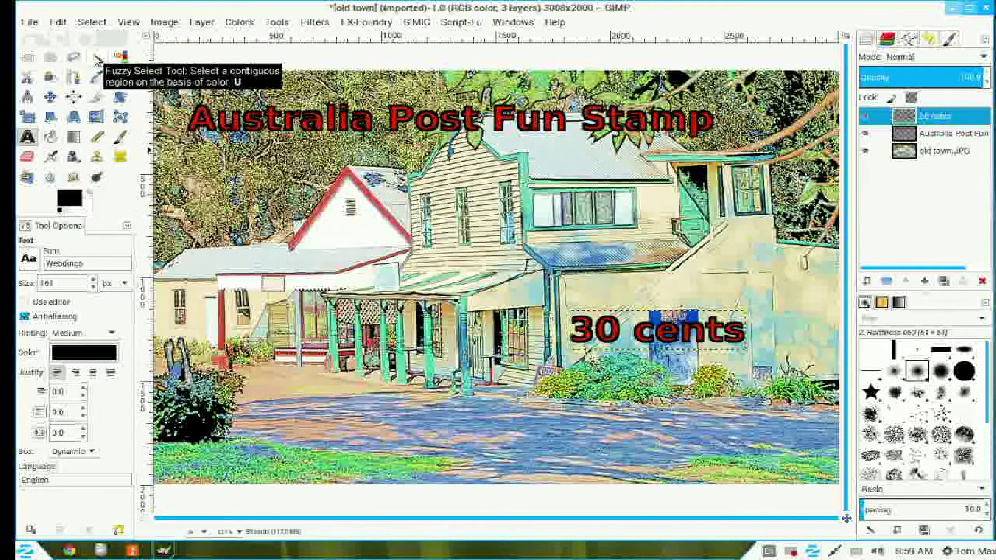
click(50, 96)
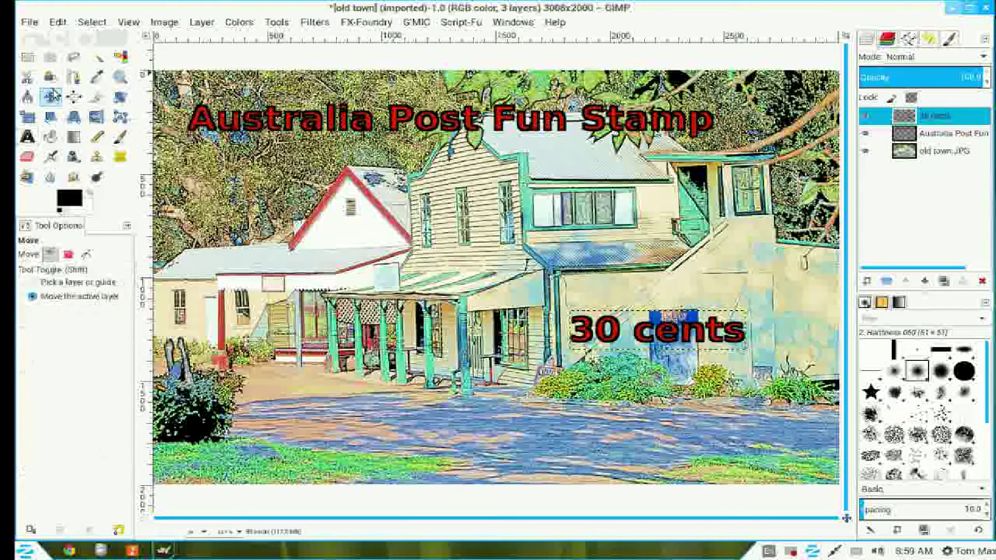
drag(645, 326, 718, 425)
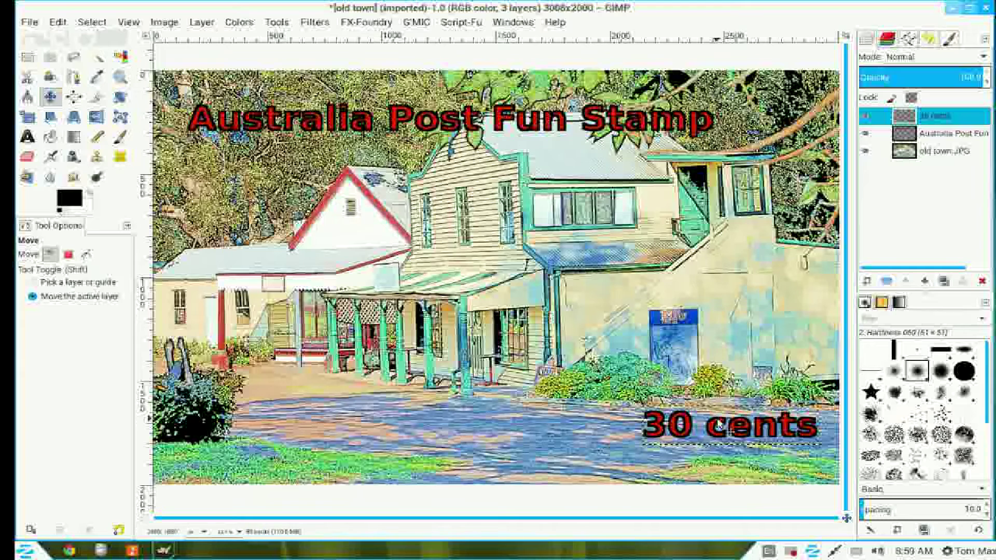
- Merge all visible layers into one, with the merged layer expanded as necessary
right_click(911, 118)
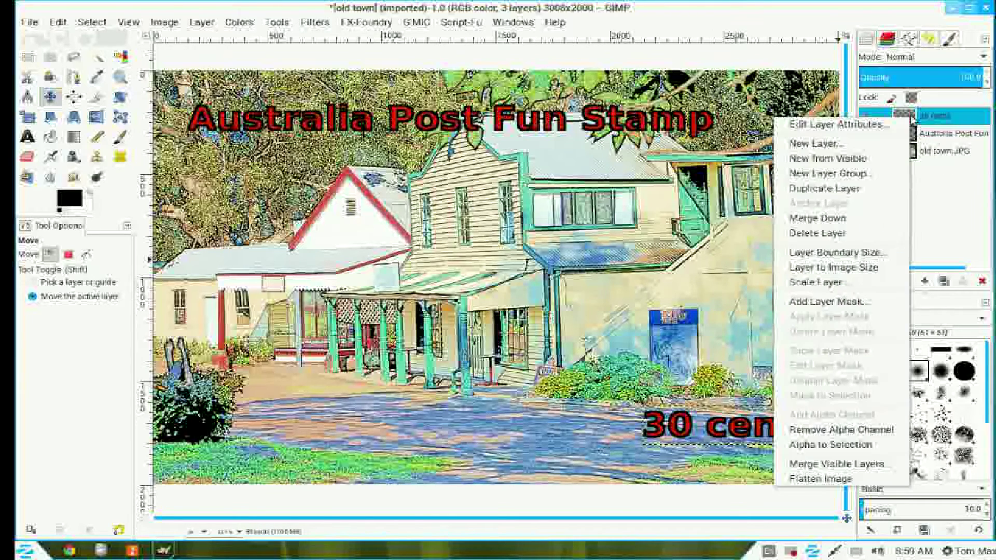
click(862, 463)
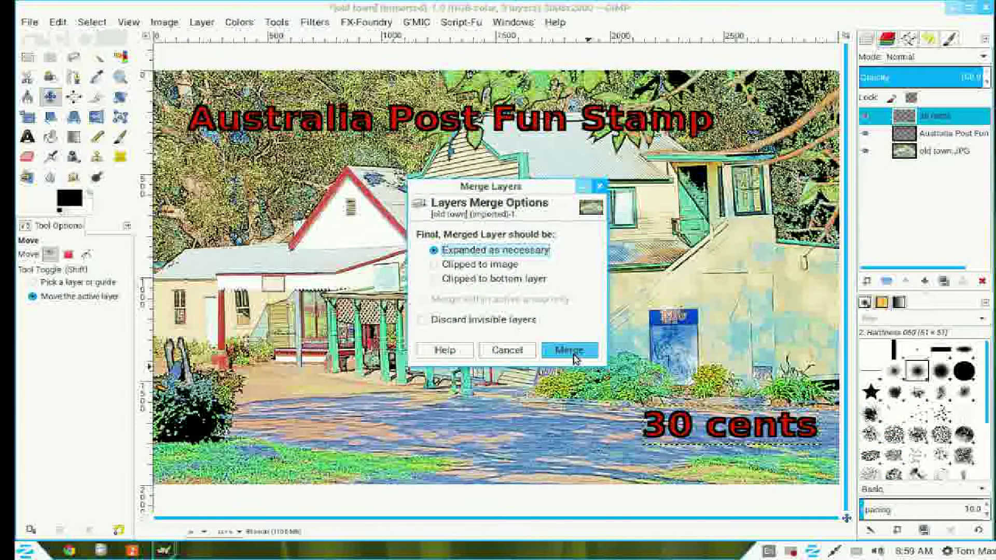
click(574, 358)
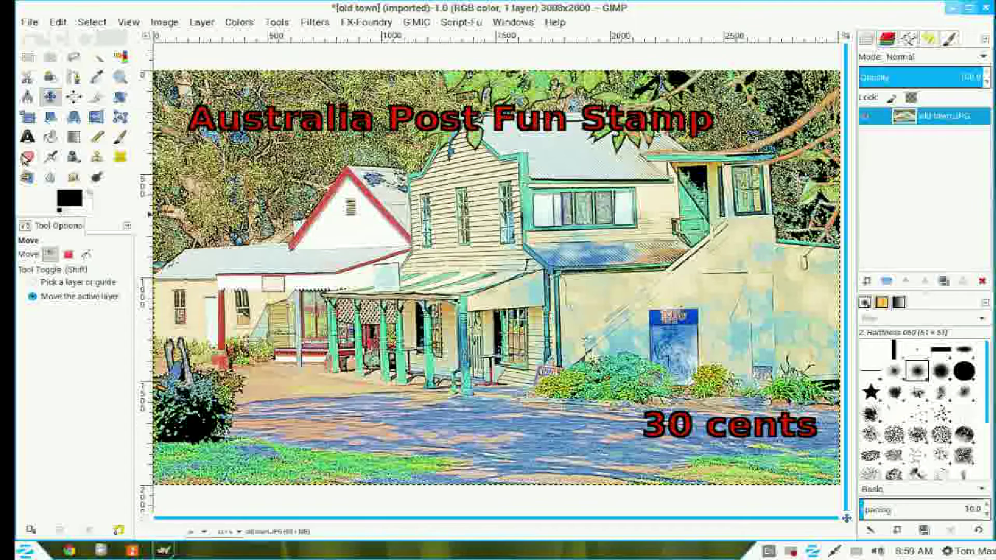
- Set up the Eraser with the 2. Hardness 100 brush, a brush spacing of 120.7 and a size of 120.57
key(shift+e)
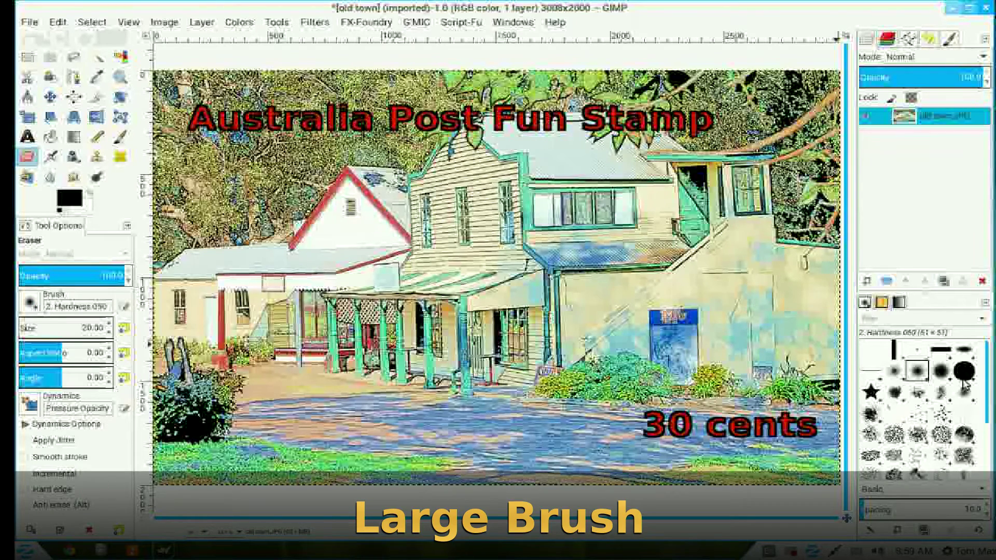
click(963, 371)
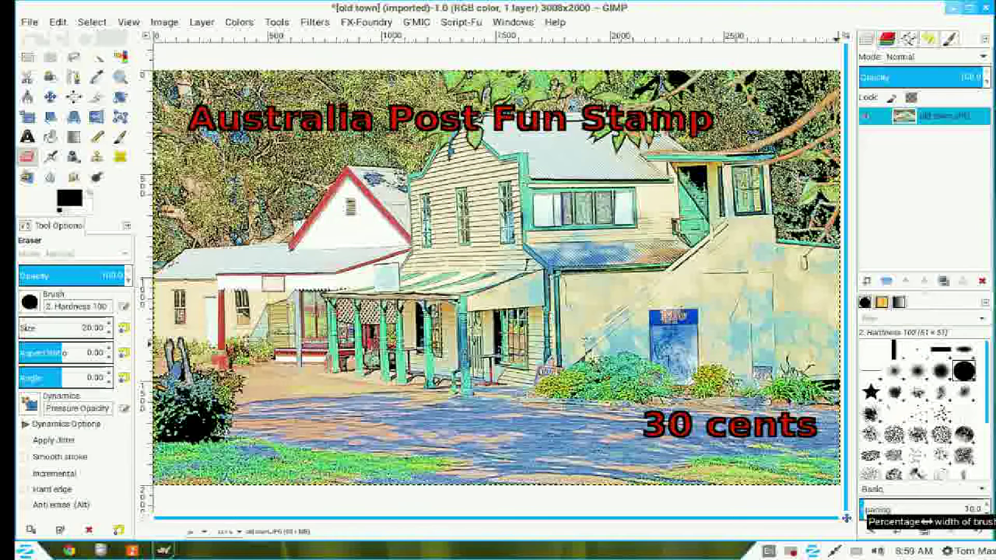
drag(924, 507, 928, 507)
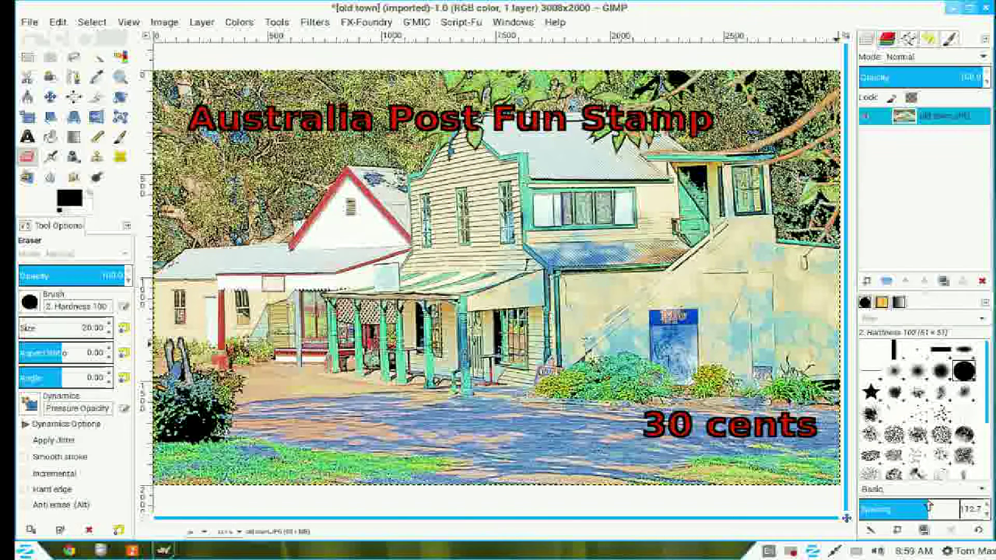
click(987, 506)
click(987, 506)
click(986, 506)
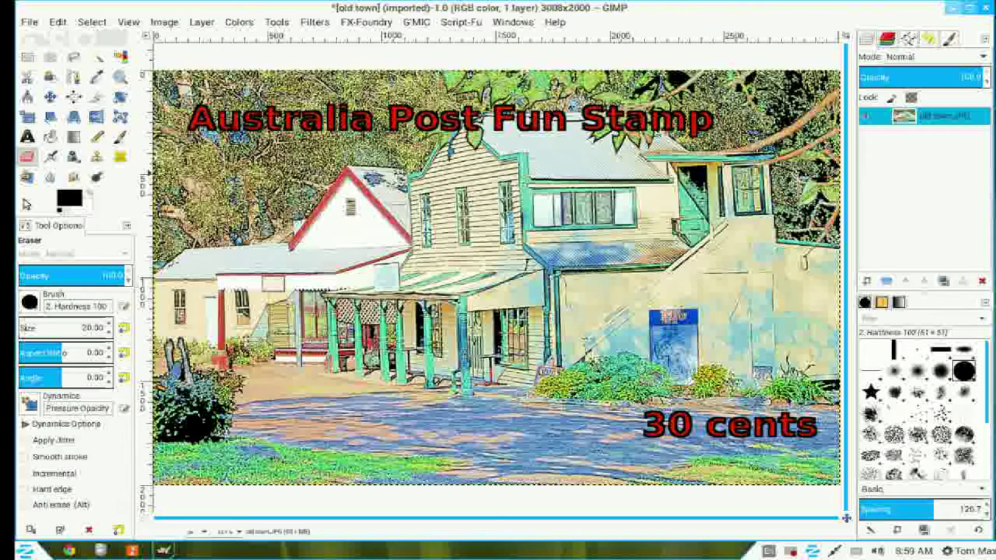
mouse_move(33, 328)
mouse_down()
mouse_move(81, 327)
mouse_move(32, 331)
mouse_up()
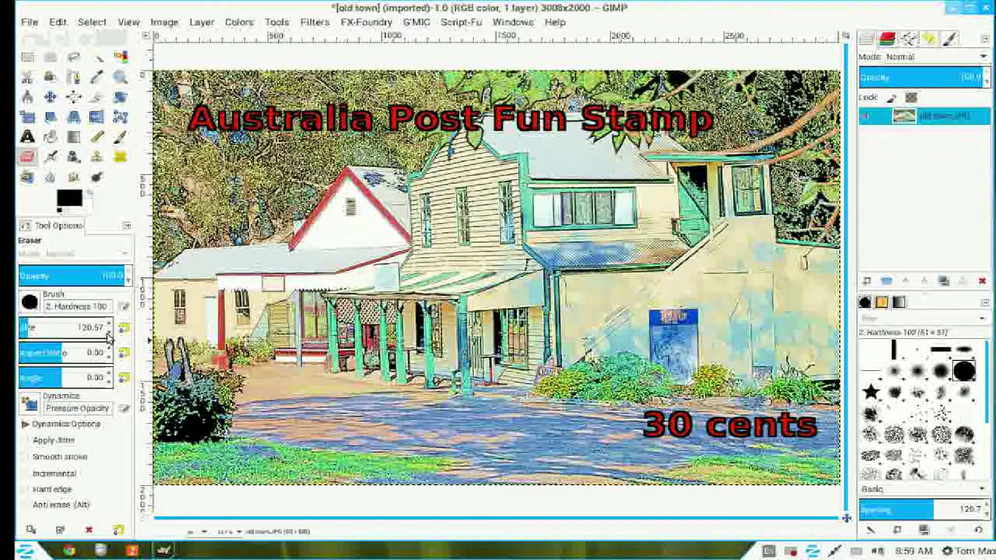
click(107, 335)
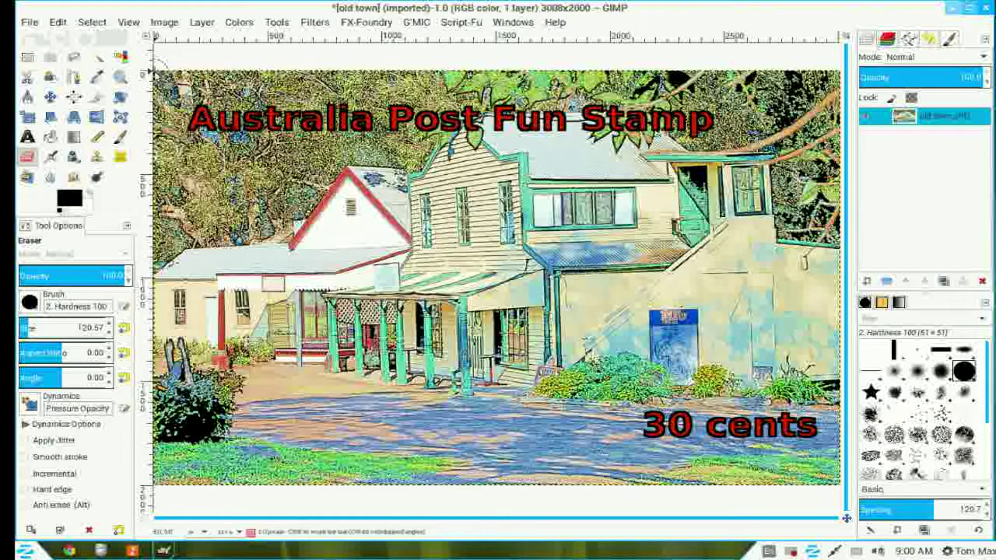
- Erase straight rows of spaced dots along all four edges of the image to form the stamp's perforations
shift+click(836, 74)
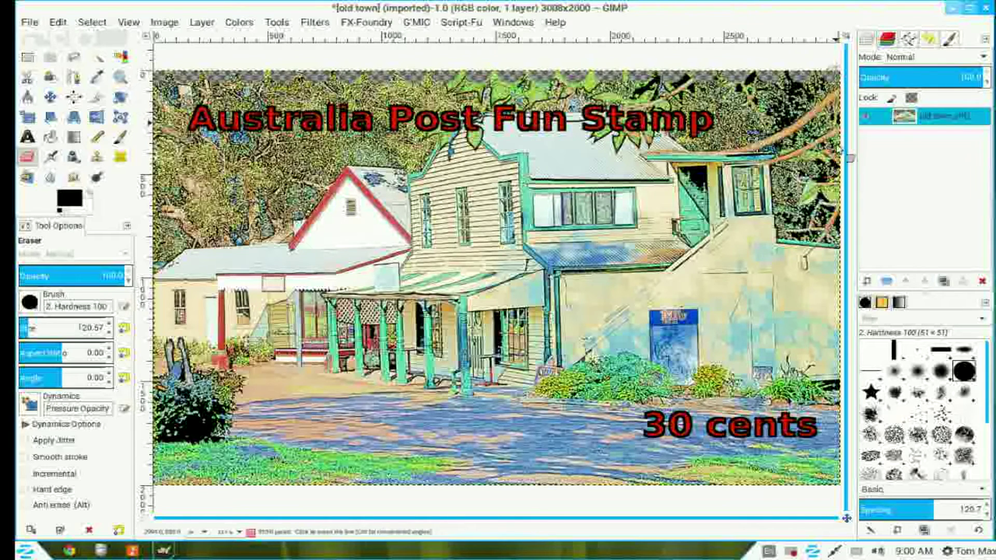
shift+click(839, 488)
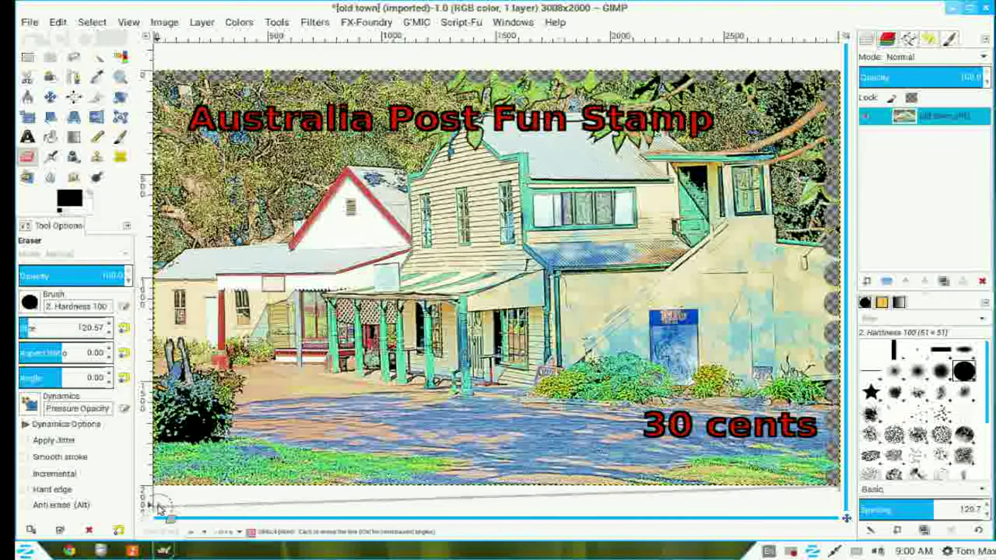
shift+click(154, 486)
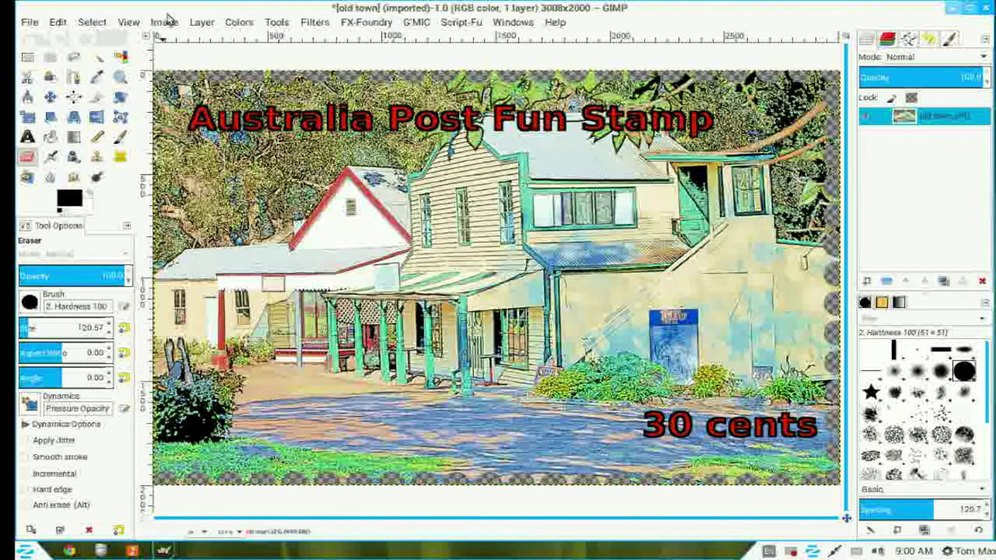
shift+click(154, 72)
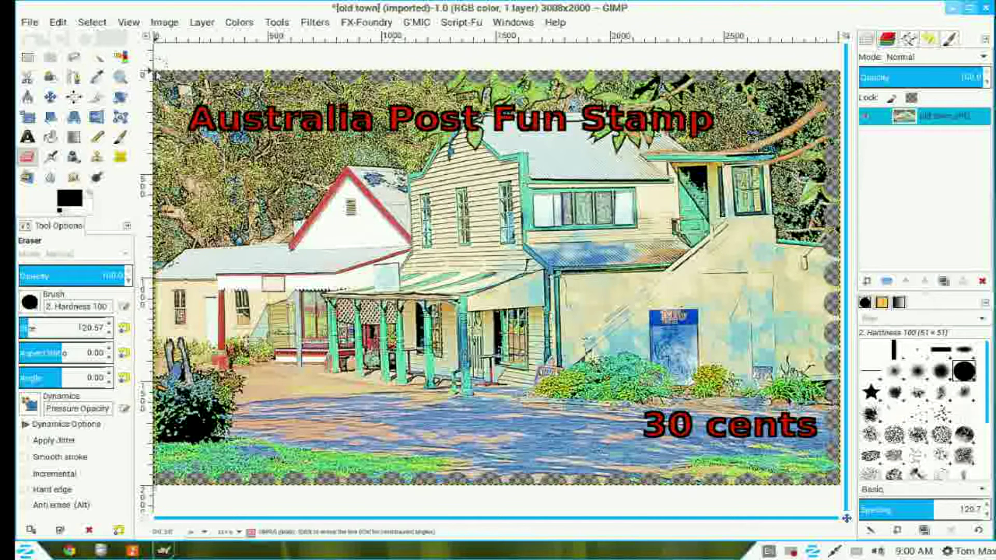
shift+click(156, 71)
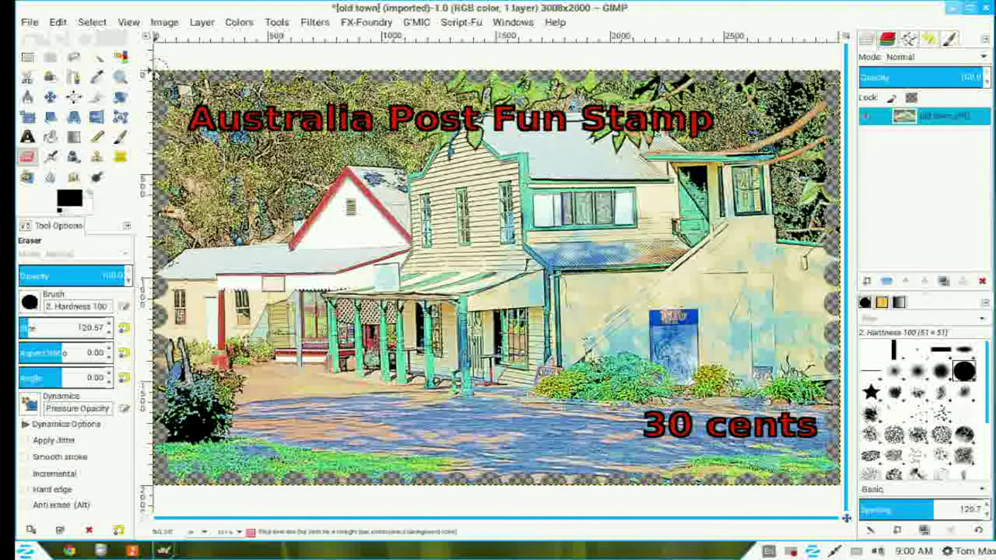
- Select the stamp layer's opaque area, stroke the selection in black to outline the perforated edges, and clear the selection
right_click(917, 120)
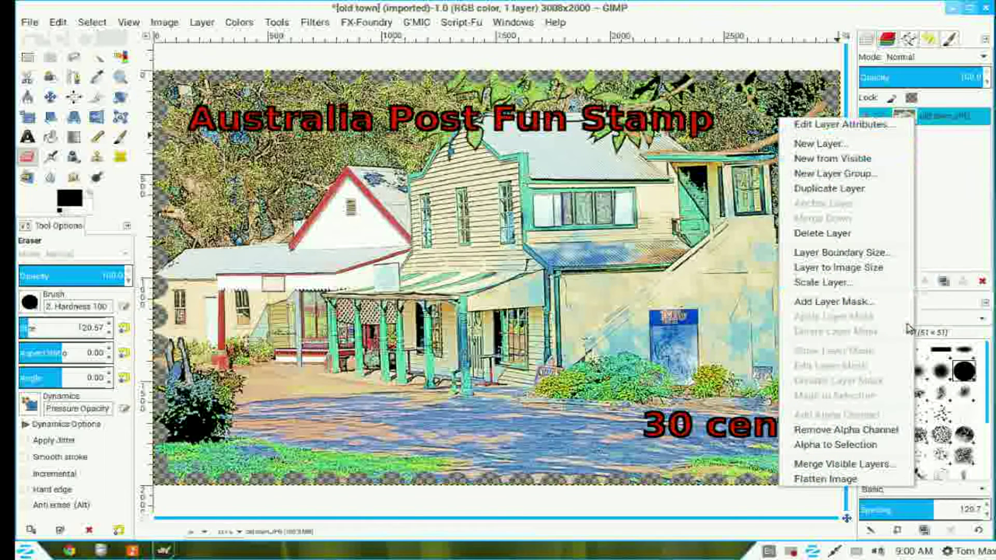
click(900, 449)
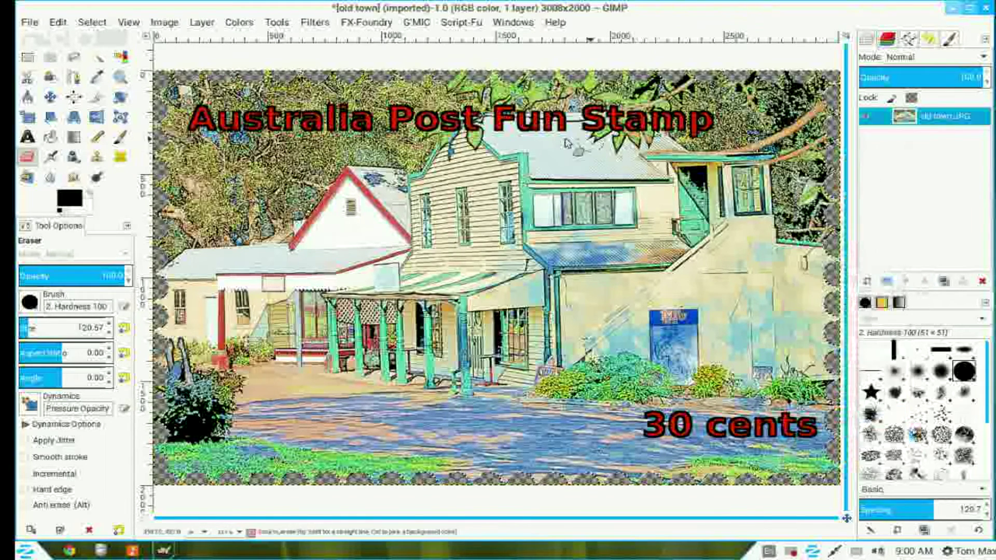
click(58, 22)
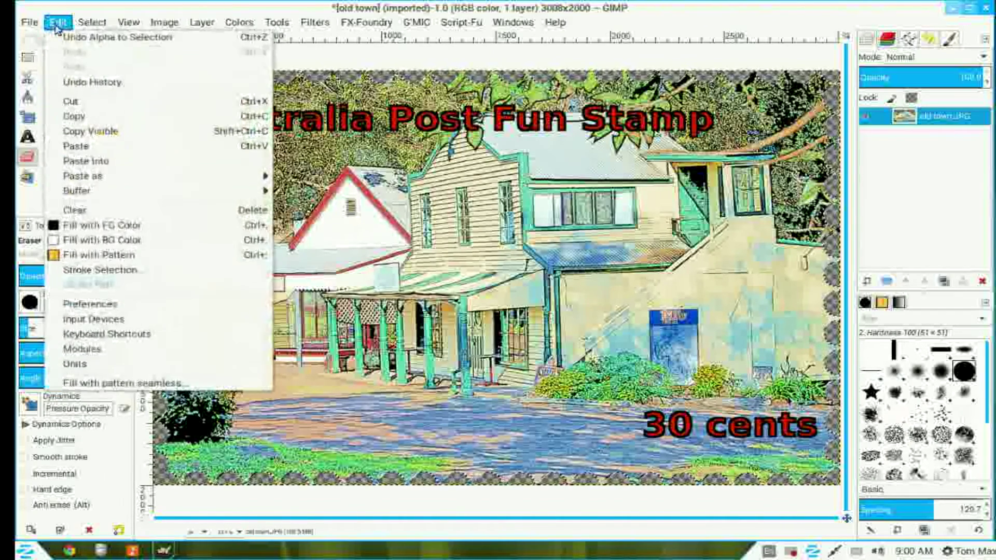
click(158, 271)
click(596, 394)
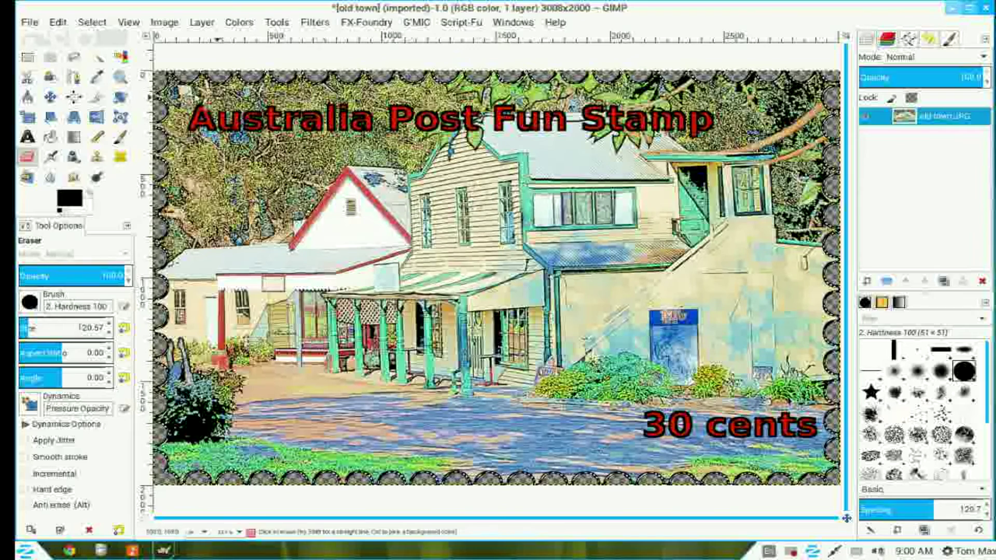
click(91, 22)
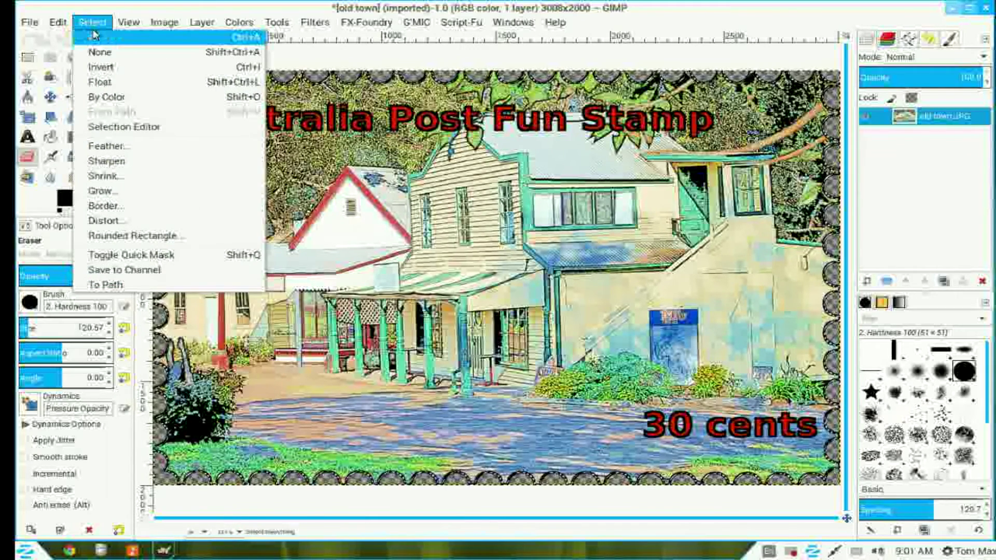
click(96, 52)
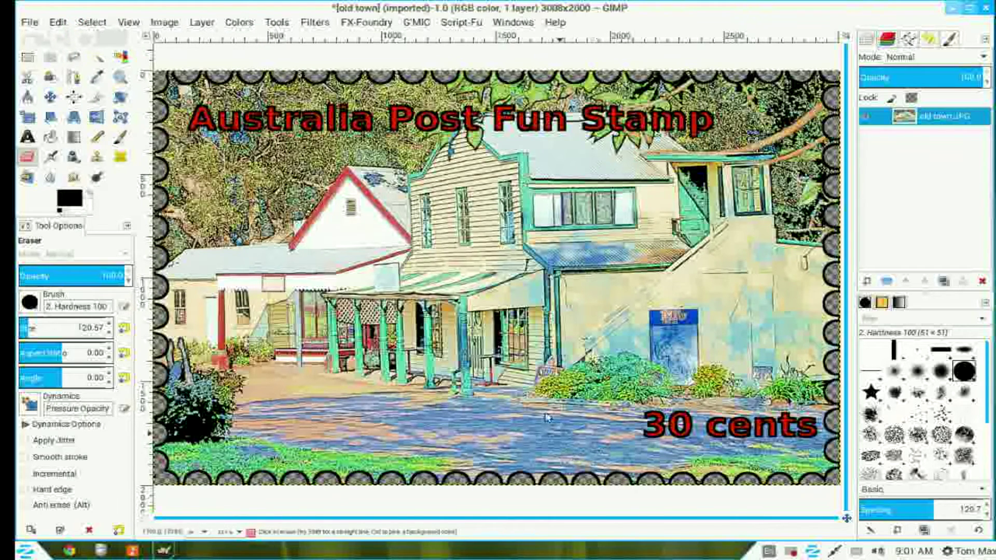
- Scale the whole image down proportionally to 220 × 146 pixels with Cubic interpolation
click(162, 22)
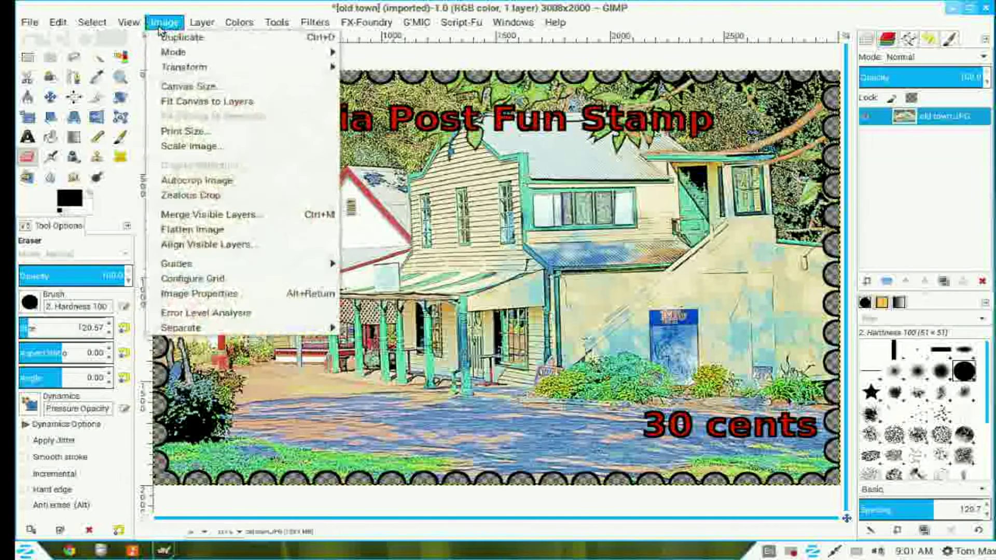
click(198, 147)
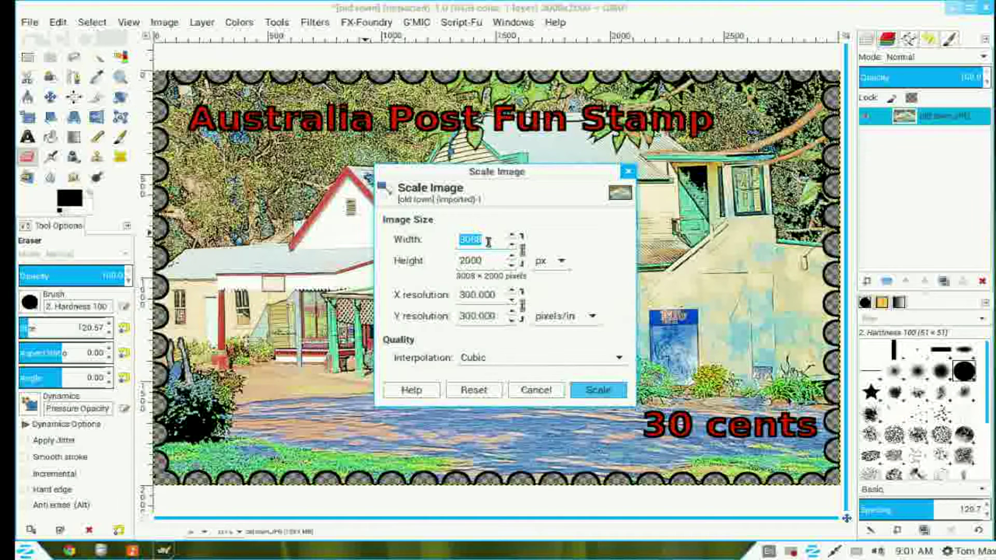
text(220)
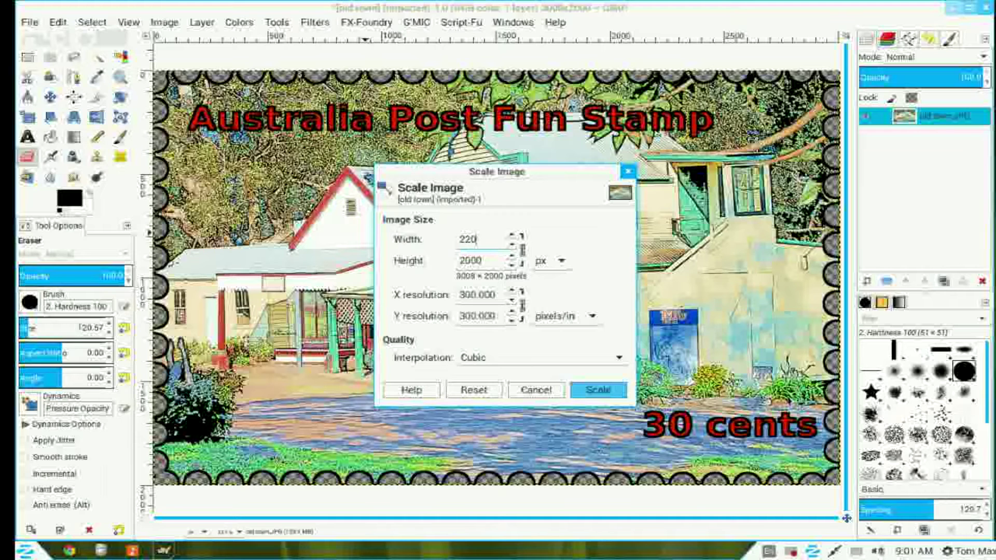
click(482, 262)
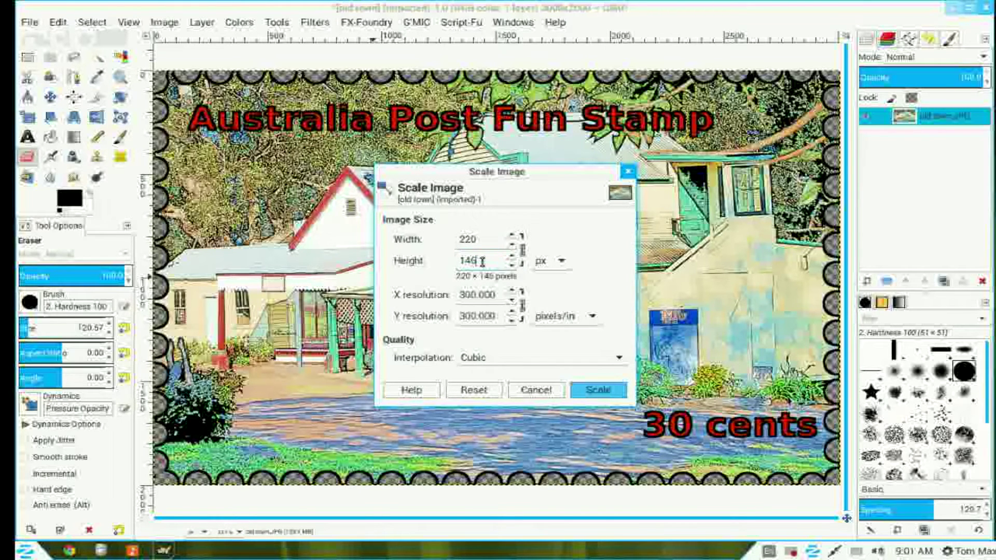
click(598, 390)
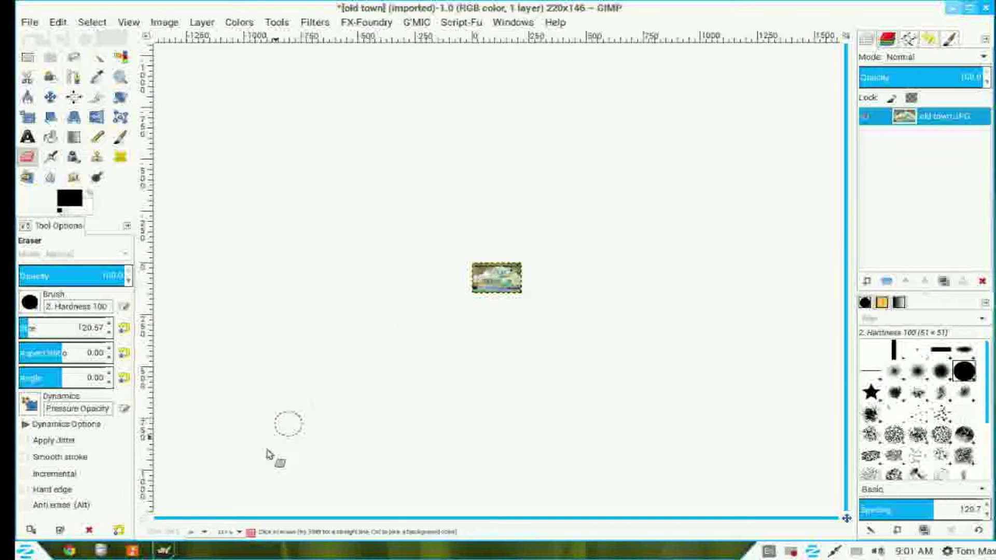
click(239, 533)
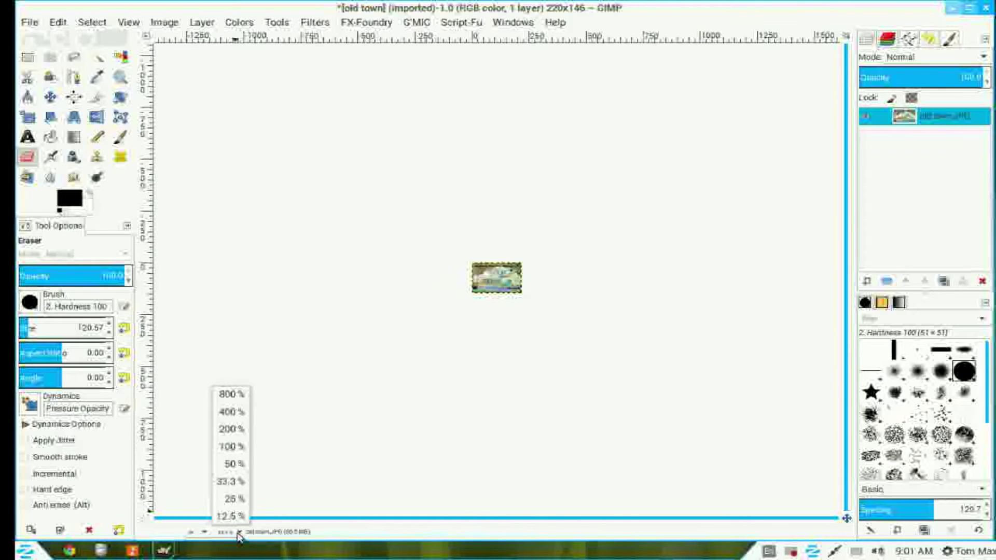
click(236, 448)
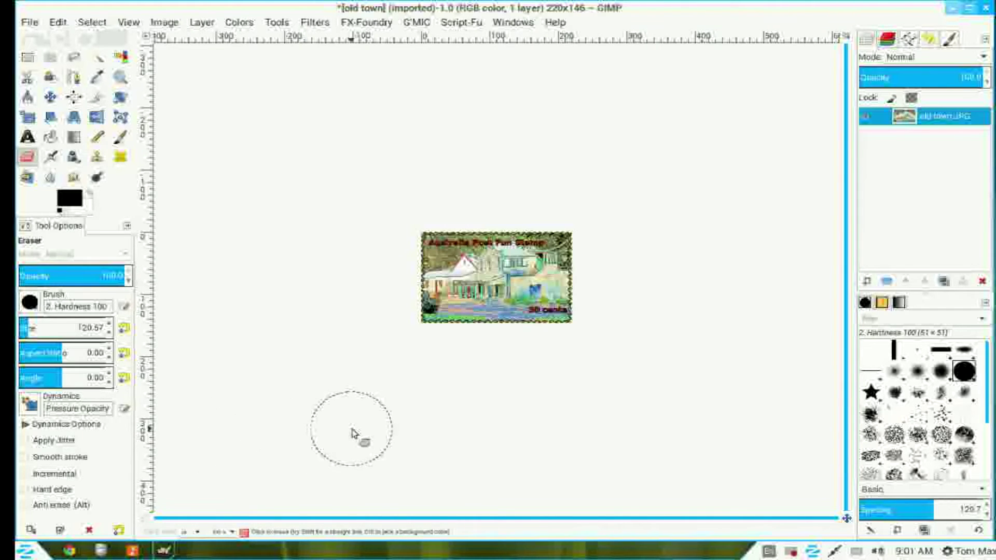
key(plus)
key(plus)
key(plus)
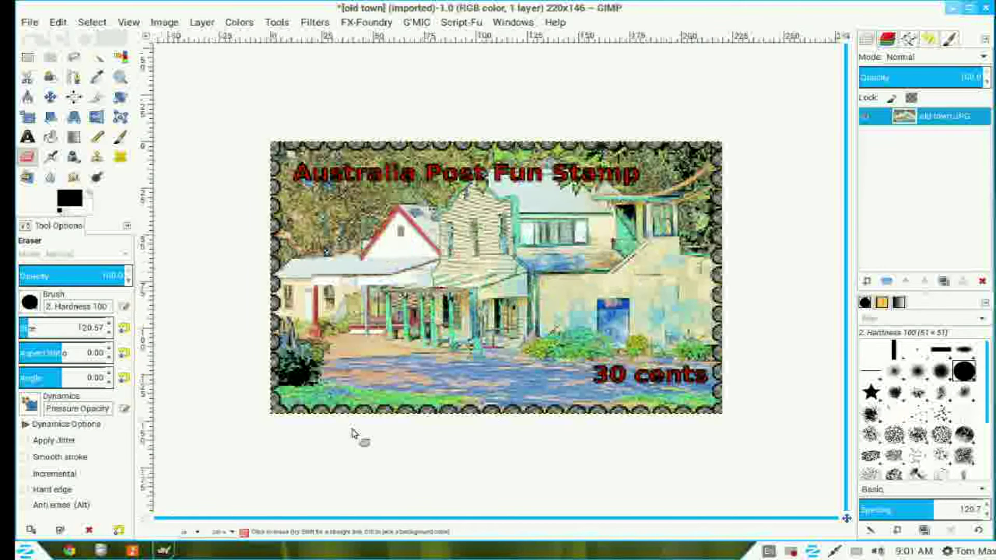
- Export the finished stamp as a PNG file named " town.png" in the Gimp Stamp folder
click(35, 25)
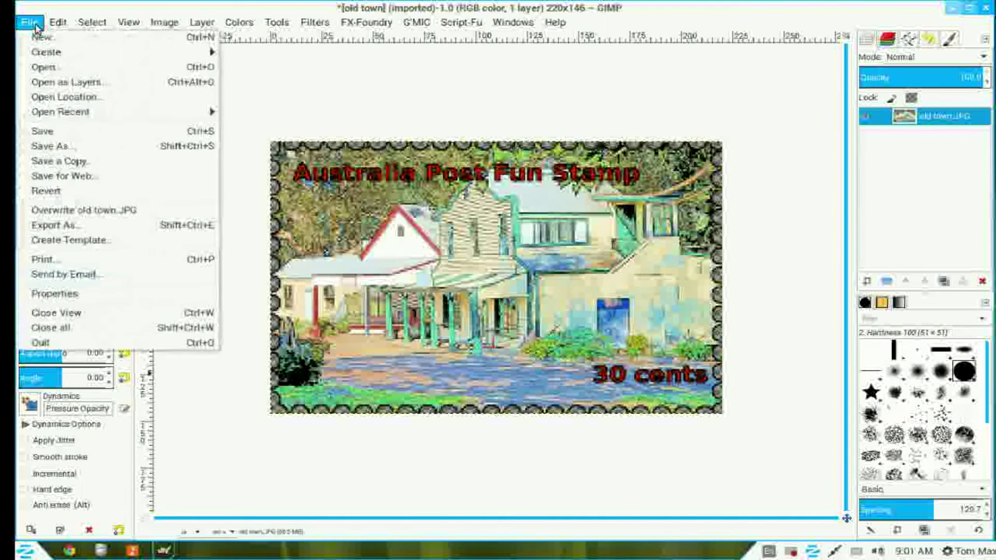
click(58, 225)
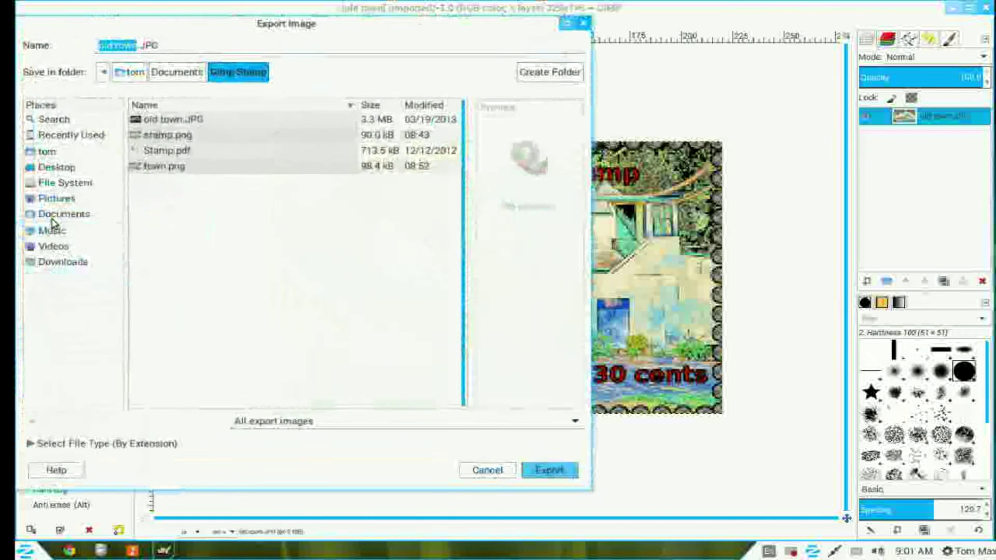
click(139, 44)
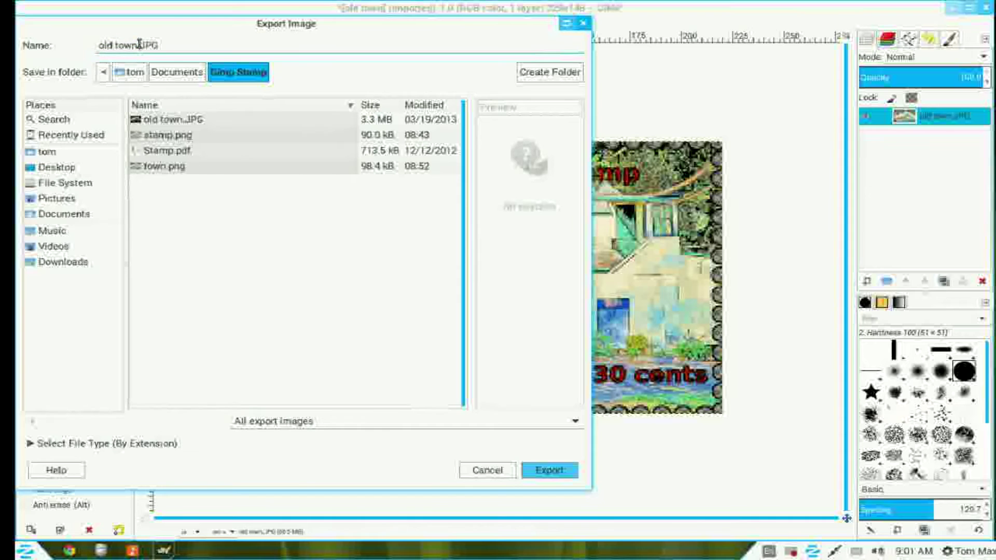
drag(141, 44, 168, 43)
text(png)
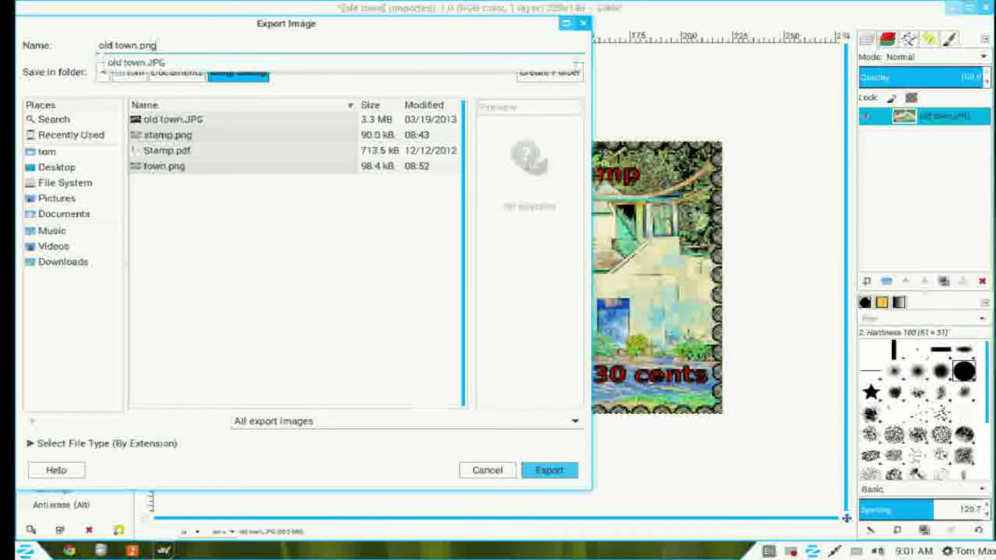
key(Escape)
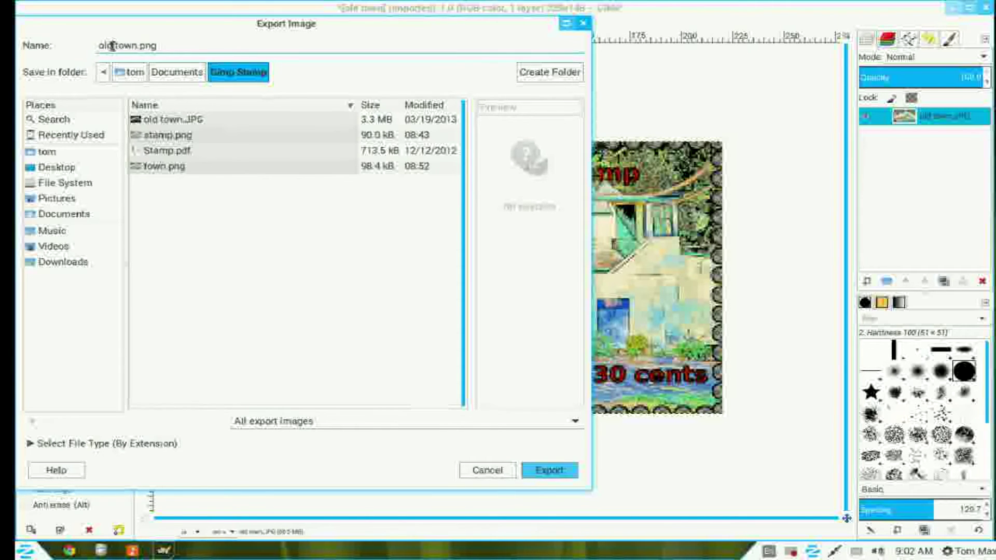
key(BackSpace)
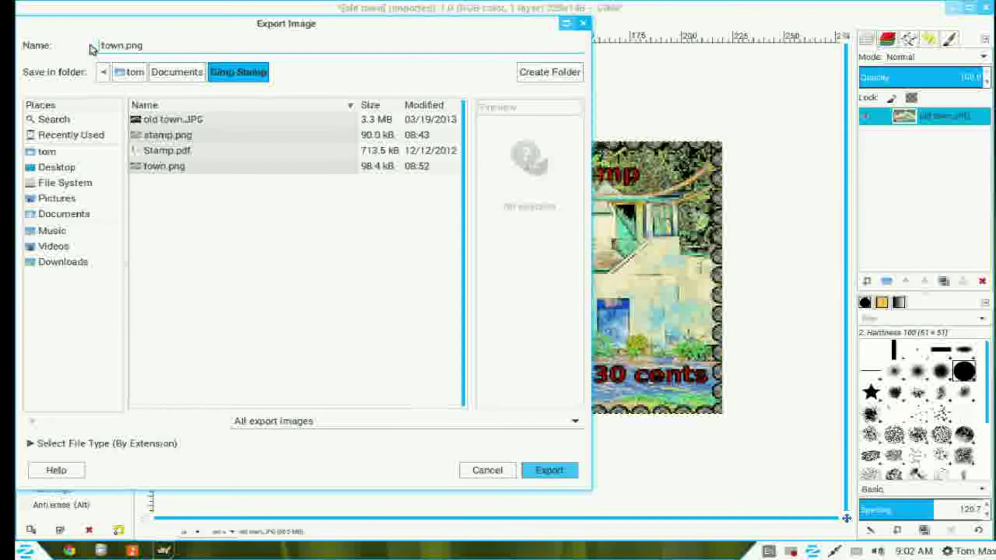
click(544, 472)
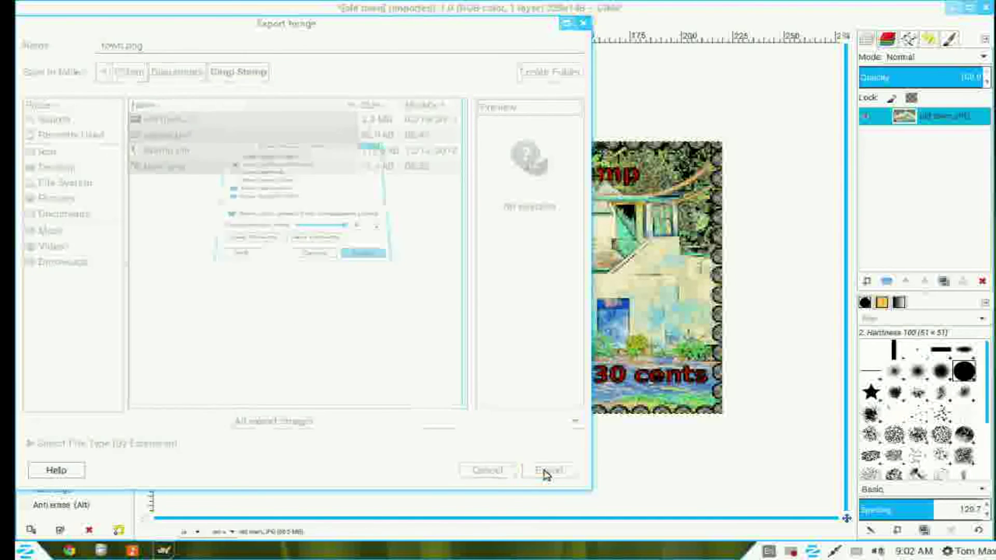
click(378, 301)
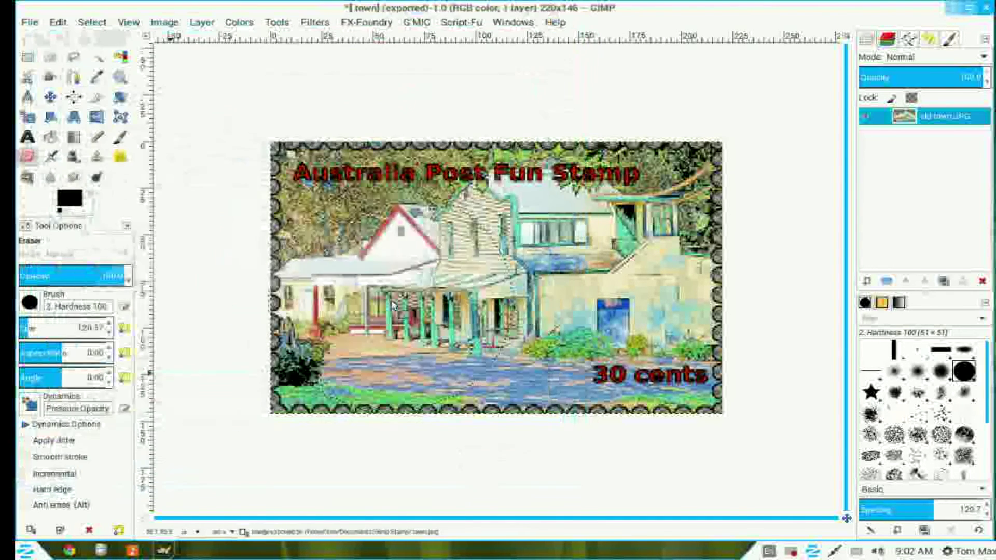